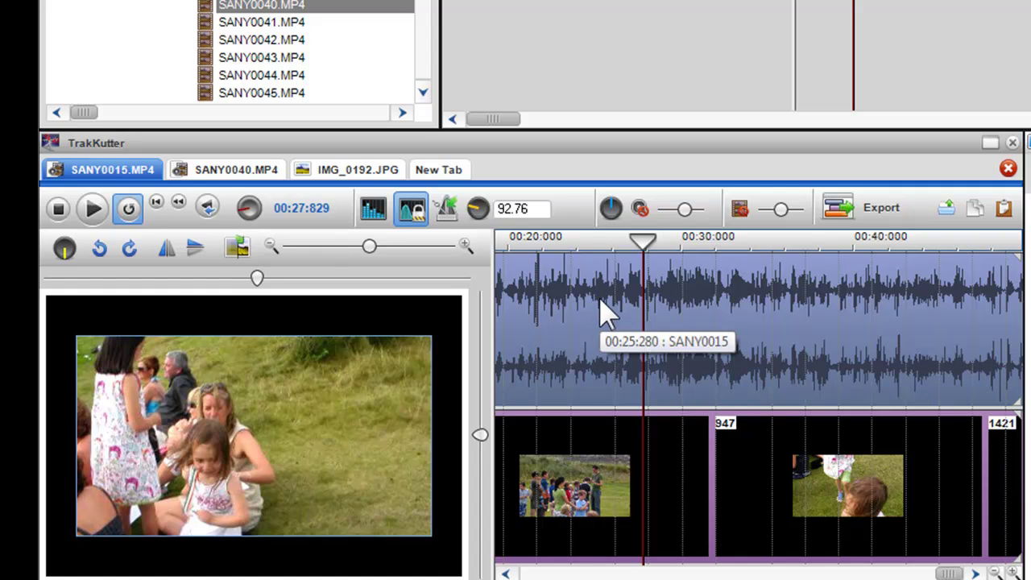
Step: Mark a range on the SANY0015 clip and drag its edges so it starts at 00:24:960
{"action": "left_click_drag", "start_coordinate": [600, 294], "coordinate": [810, 536]}
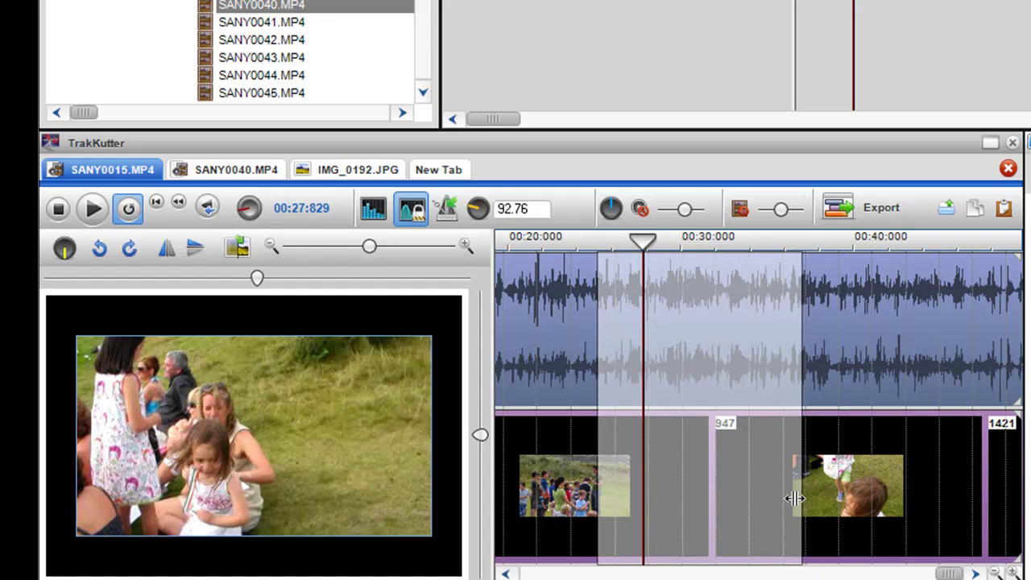
{"action": "right_click", "coordinate": [823, 373]}
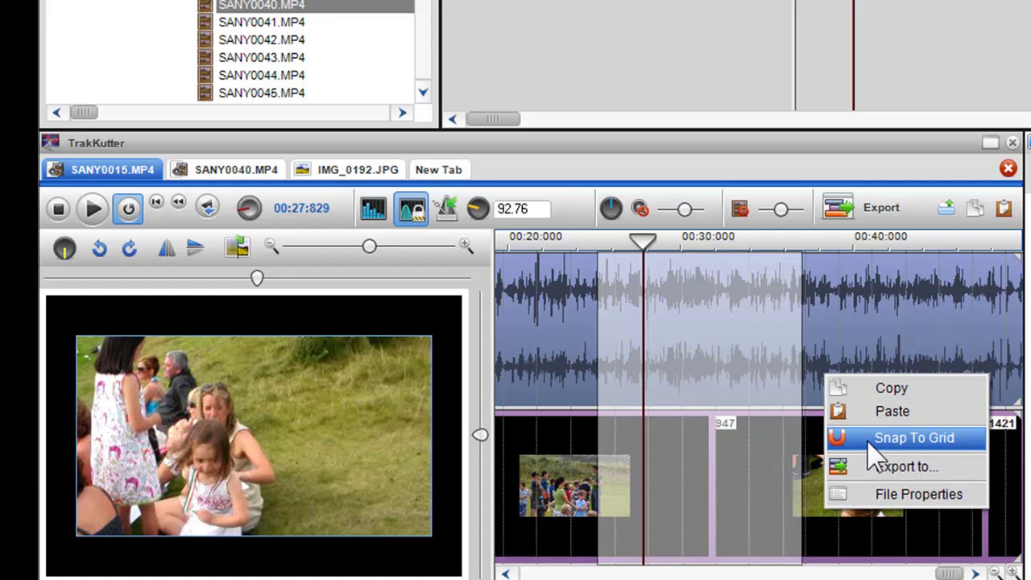
{"action": "left_click", "coordinate": [769, 330]}
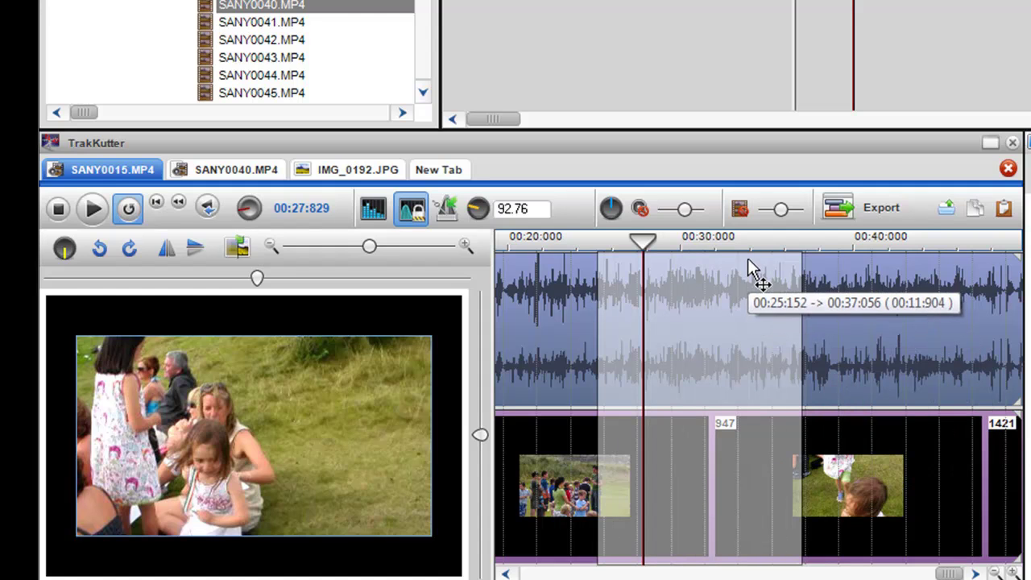
{"action": "left_click", "coordinate": [775, 545]}
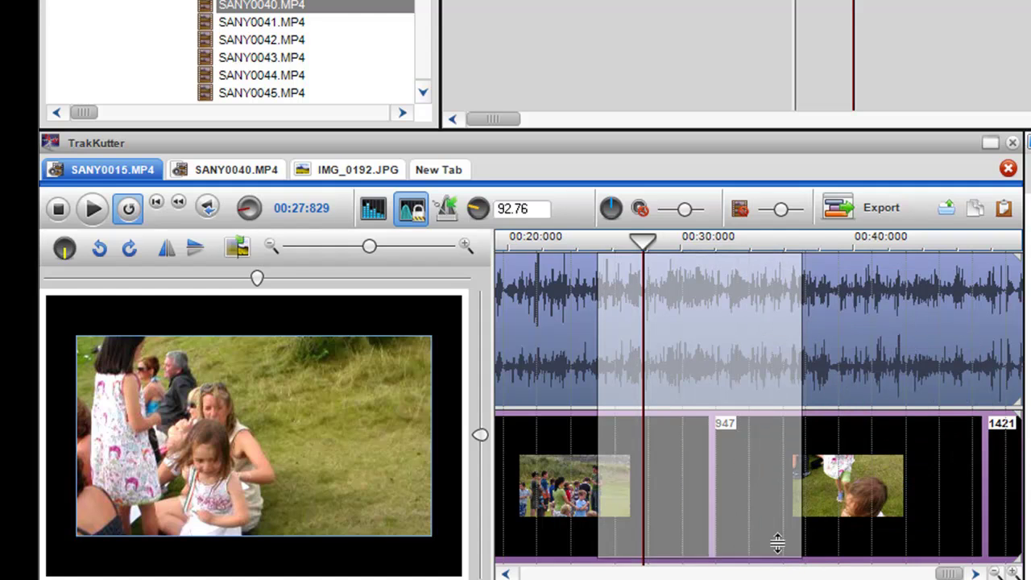
{"action": "left_click_drag", "start_coordinate": [774, 395], "coordinate": [747, 238]}
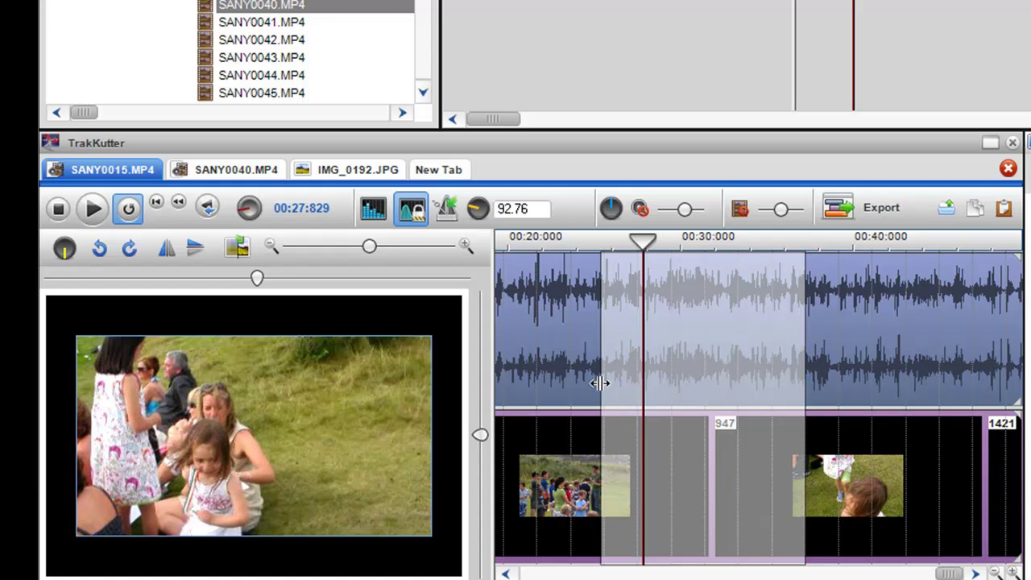
{"action": "mouse_move", "coordinate": [603, 382]}
{"action": "left_mouse_down"}
{"action": "mouse_move", "coordinate": [531, 387]}
{"action": "mouse_move", "coordinate": [592, 390]}
{"action": "left_mouse_up"}
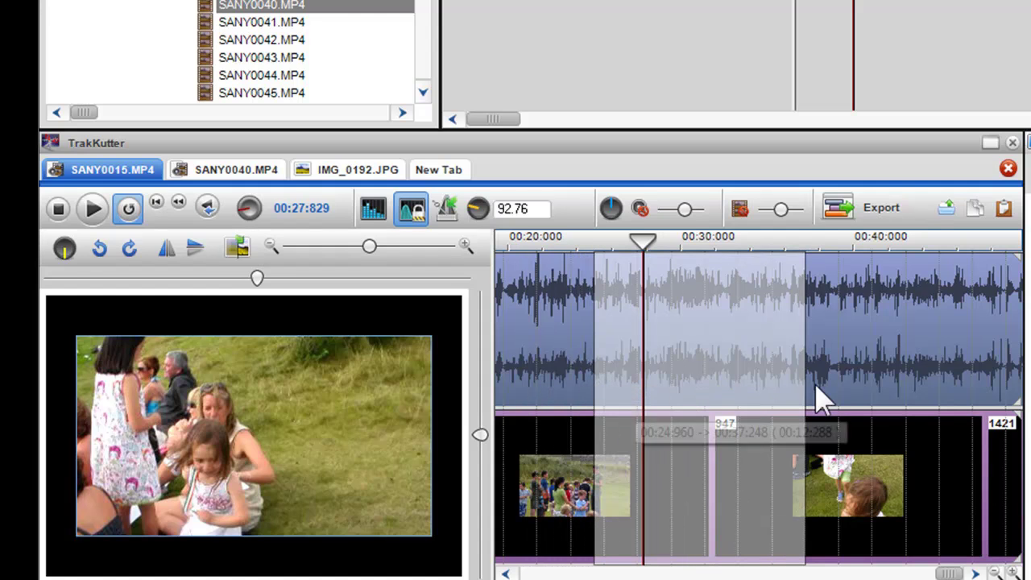
{"action": "left_click_drag", "start_coordinate": [806, 373], "coordinate": [707, 405]}
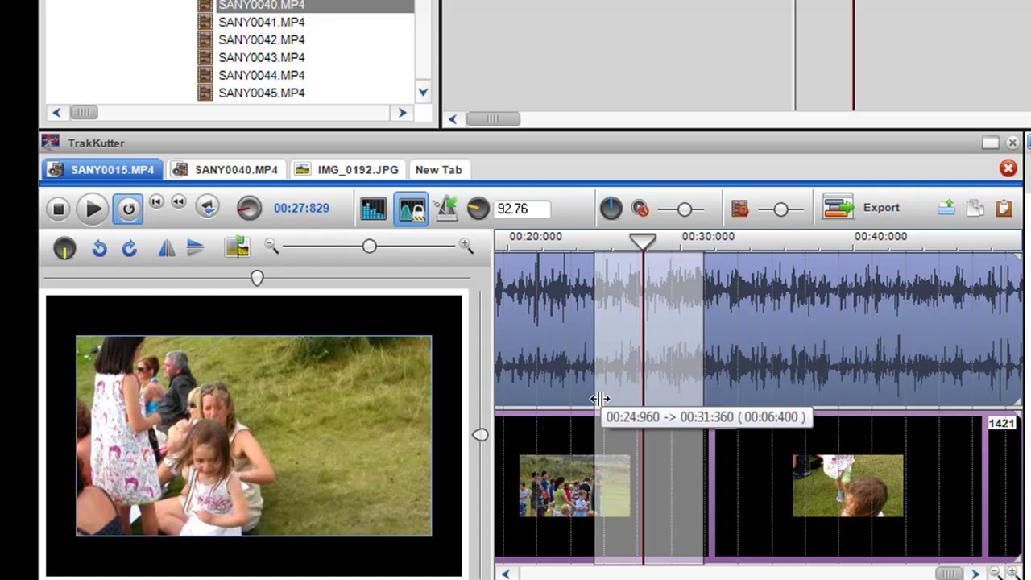
Step: Preview the 00:24:960–00:31:360 range, stop playback, and deselect it on the waveform
{"action": "left_click", "coordinate": [104, 216]}
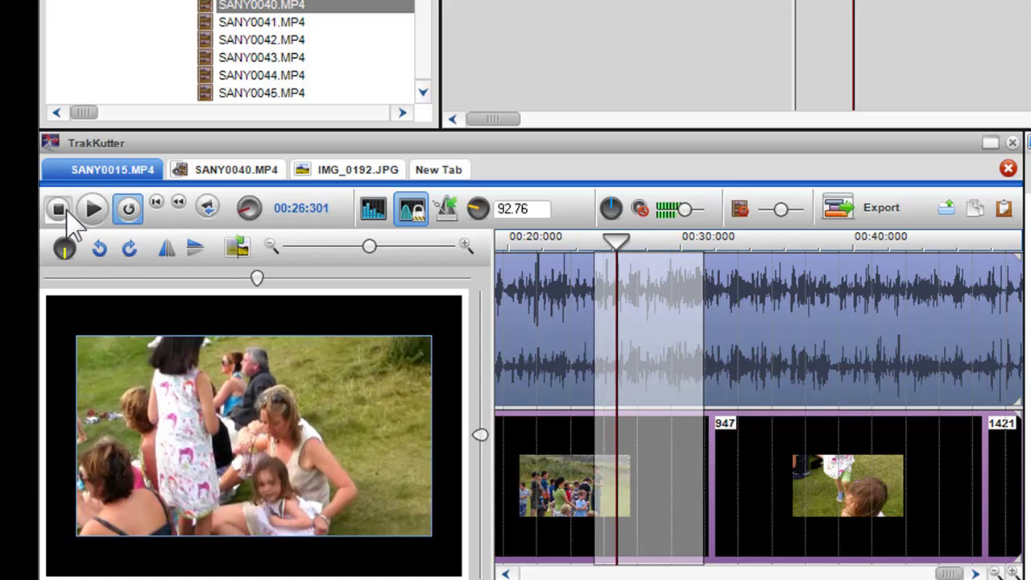
{"action": "left_click", "coordinate": [65, 213]}
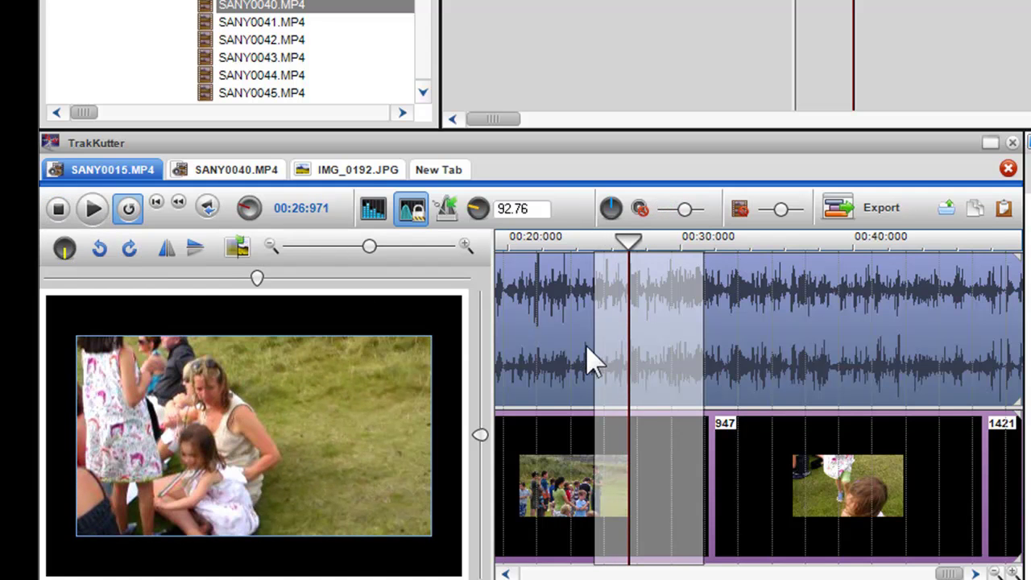
{"action": "left_click", "coordinate": [536, 306]}
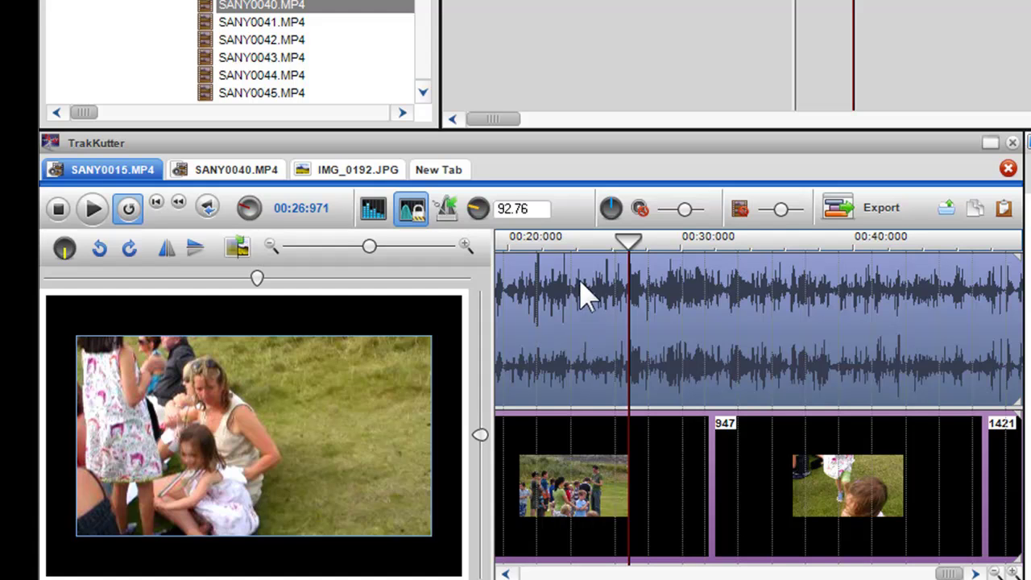
Step: Mark a new range near 00:25 on SANY0015 and zoom in to set the playhead at 00:26:826
{"action": "left_click_drag", "start_coordinate": [598, 279], "coordinate": [698, 480]}
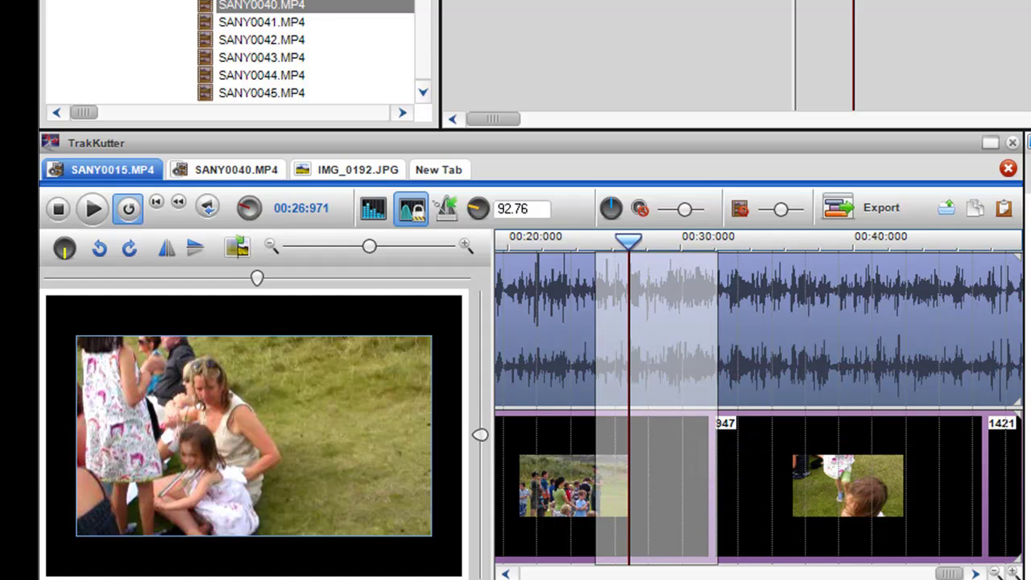
{"action": "left_click_drag", "start_coordinate": [629, 240], "coordinate": [622, 240]}
{"action": "scroll", "coordinate": [662, 323], "scroll_direction": "up", "scroll_amount": 2}
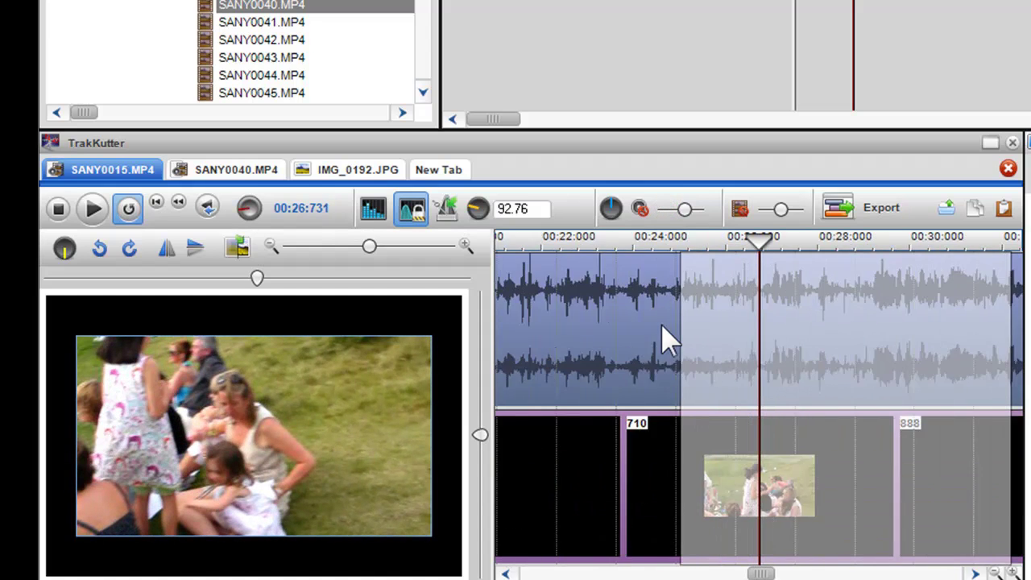
{"action": "scroll", "coordinate": [661, 323], "scroll_direction": "up", "scroll_amount": 1}
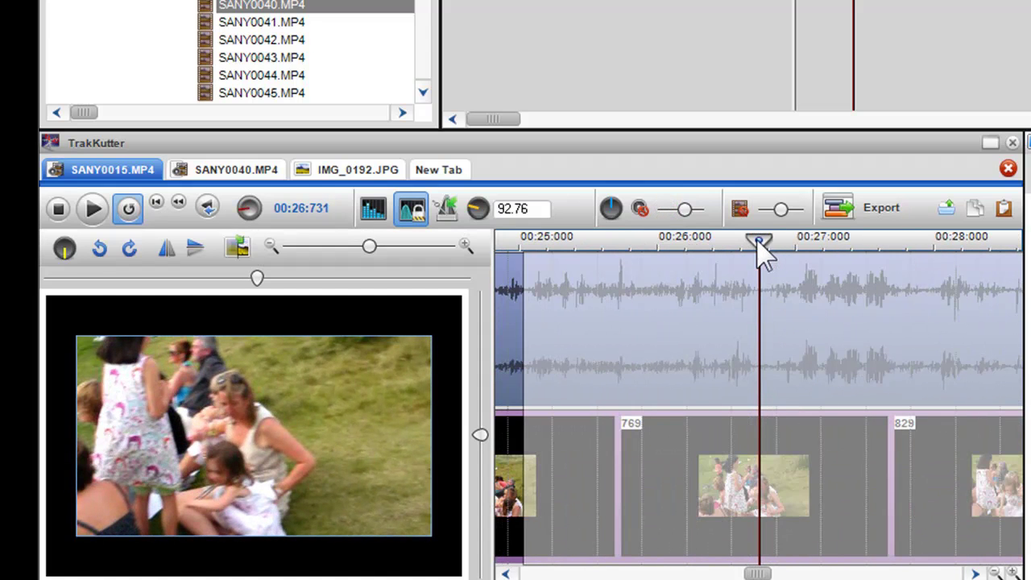
{"action": "mouse_move", "coordinate": [759, 240]}
{"action": "left_mouse_down"}
{"action": "mouse_move", "coordinate": [773, 240]}
{"action": "mouse_move", "coordinate": [753, 240]}
{"action": "left_mouse_up"}
{"action": "scroll", "coordinate": [821, 310], "scroll_direction": "up", "scroll_amount": 1}
Step: Snap the range start to the playhead at 00:26:826
{"action": "right_click", "coordinate": [748, 313]}
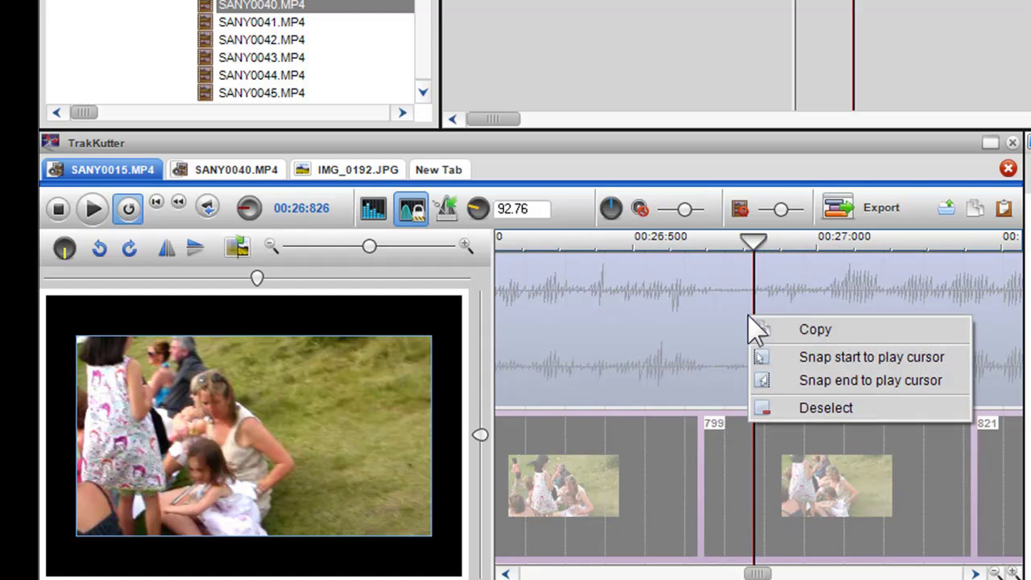
{"action": "left_click", "coordinate": [810, 359]}
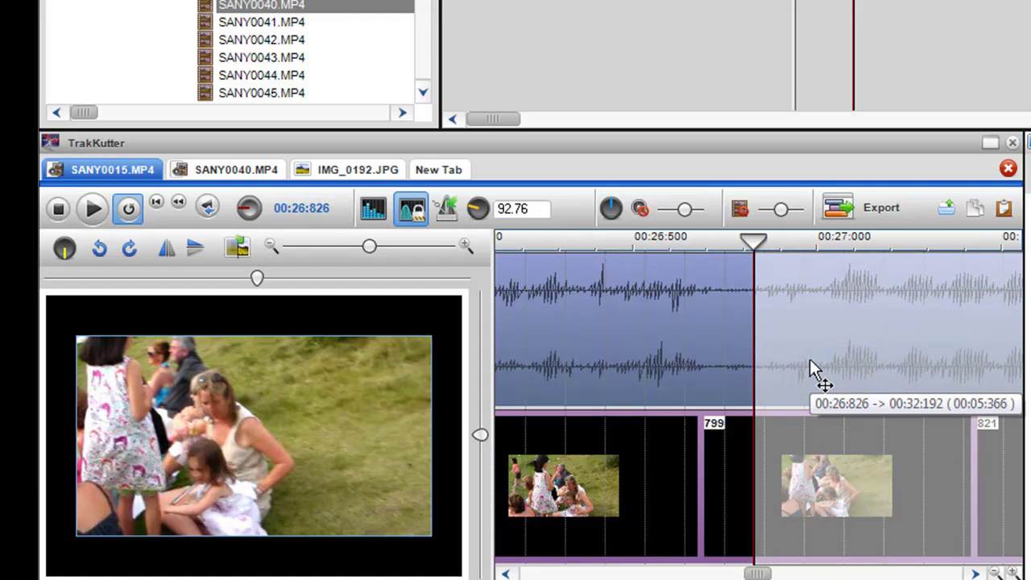
{"action": "scroll", "coordinate": [810, 359], "scroll_direction": "down", "scroll_amount": 5}
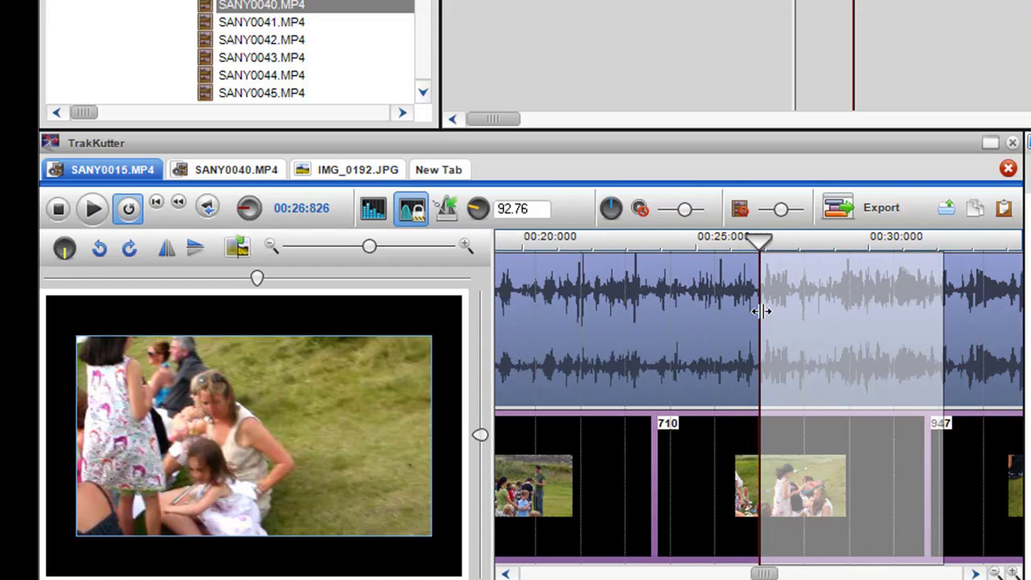
Step: Move the playhead to about 00:30:513, snap the range end there, and play the trimmed section
{"action": "left_click_drag", "start_coordinate": [761, 311], "coordinate": [883, 321]}
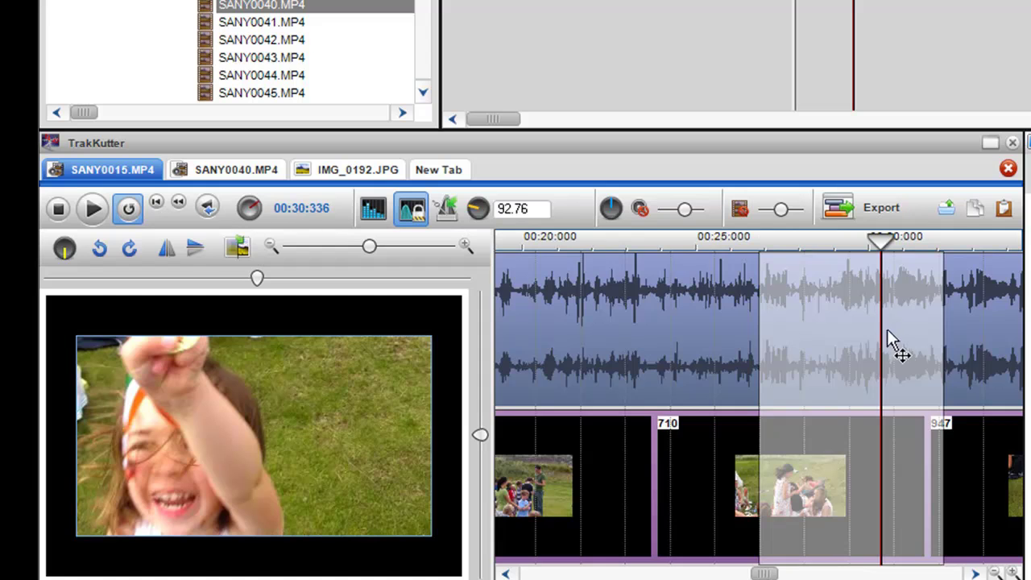
{"action": "scroll", "coordinate": [893, 344], "scroll_direction": "up", "scroll_amount": 2}
{"action": "scroll", "coordinate": [894, 345], "scroll_direction": "up", "scroll_amount": 1}
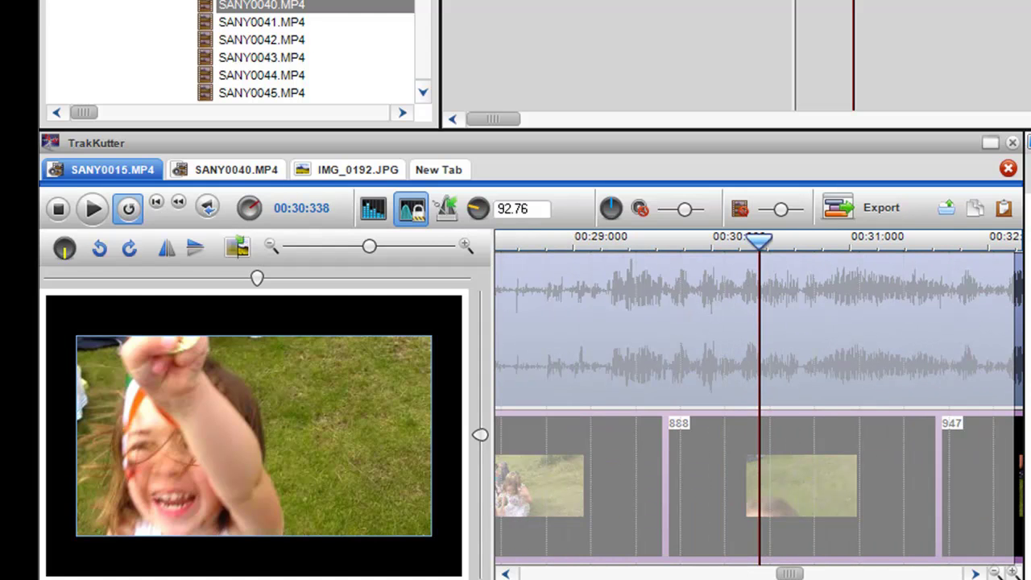
{"action": "left_click_drag", "start_coordinate": [760, 240], "coordinate": [784, 240]}
{"action": "right_click", "coordinate": [790, 296]}
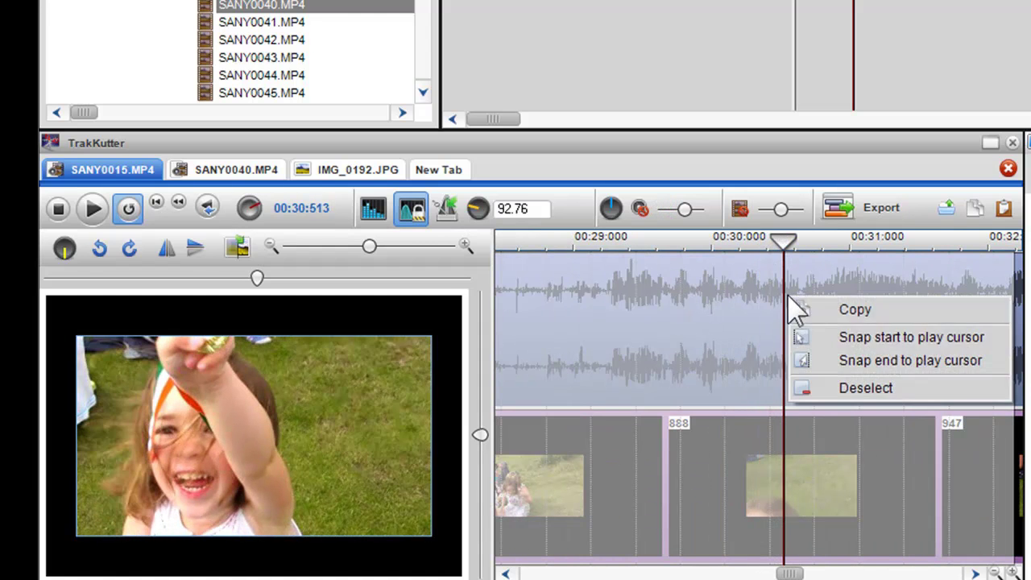
{"action": "left_click", "coordinate": [843, 361]}
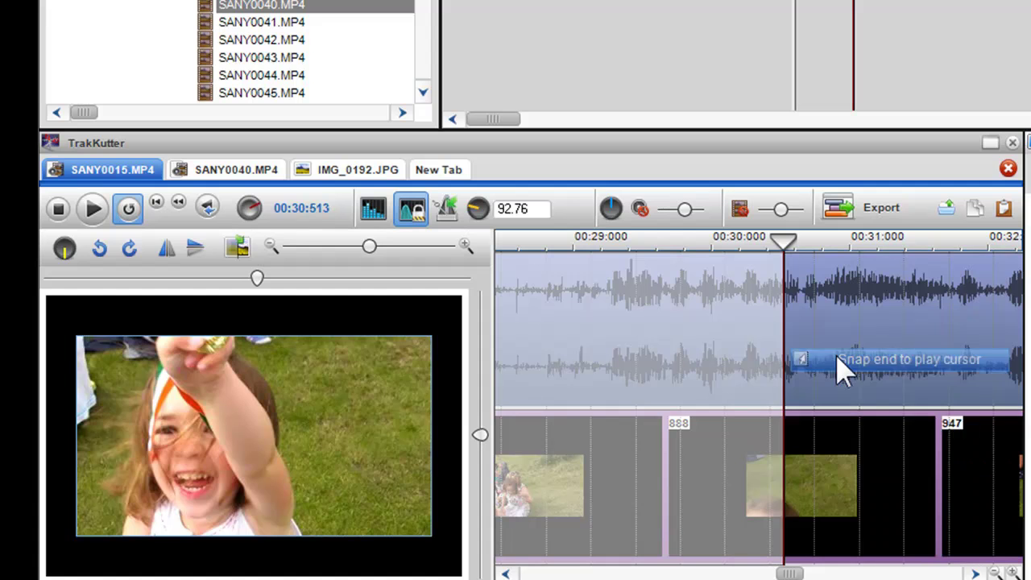
{"action": "left_click", "coordinate": [93, 211]}
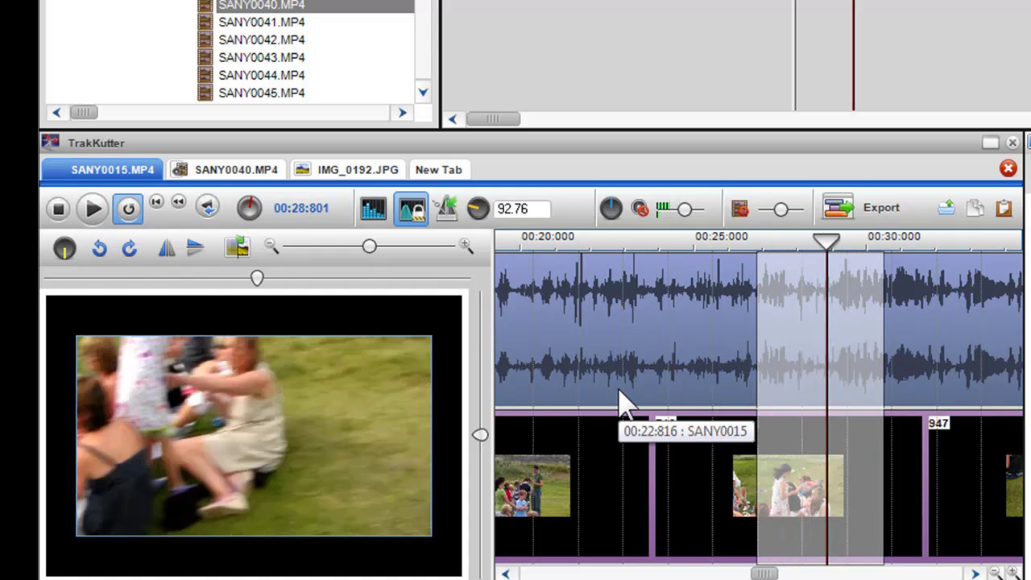
Step: Stop playback, replay and scrub the trimmed SANY0015 range, then copy it
{"action": "left_click", "coordinate": [55, 213]}
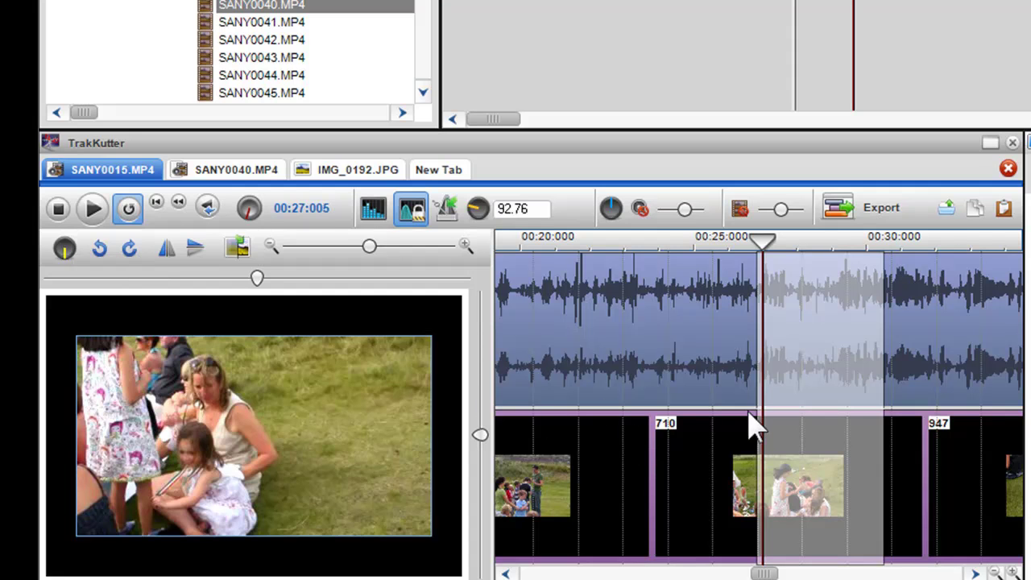
{"action": "key", "text": "space"}
{"action": "left_click_drag", "start_coordinate": [794, 396], "coordinate": [753, 397]}
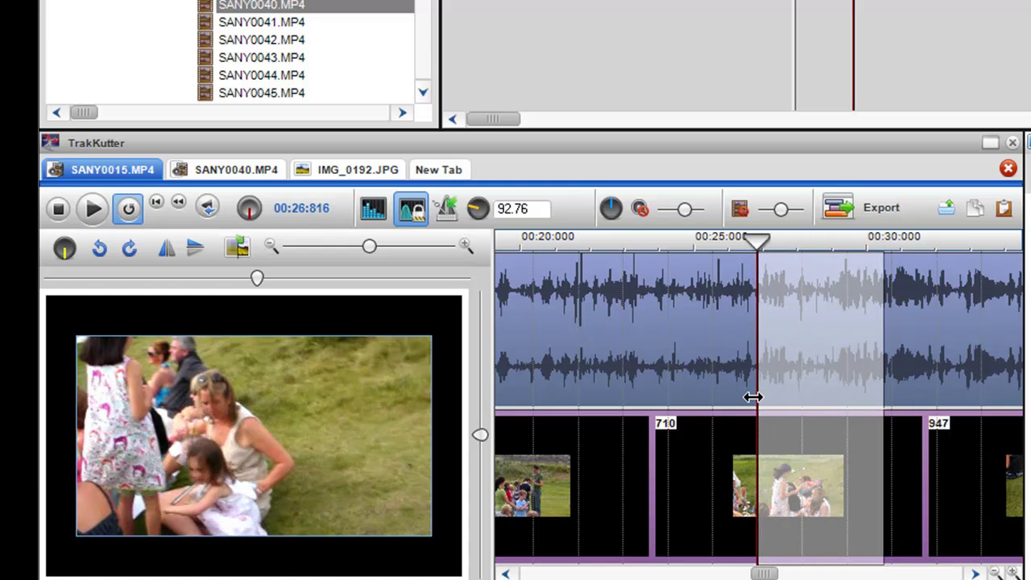
{"action": "right_click", "coordinate": [805, 379]}
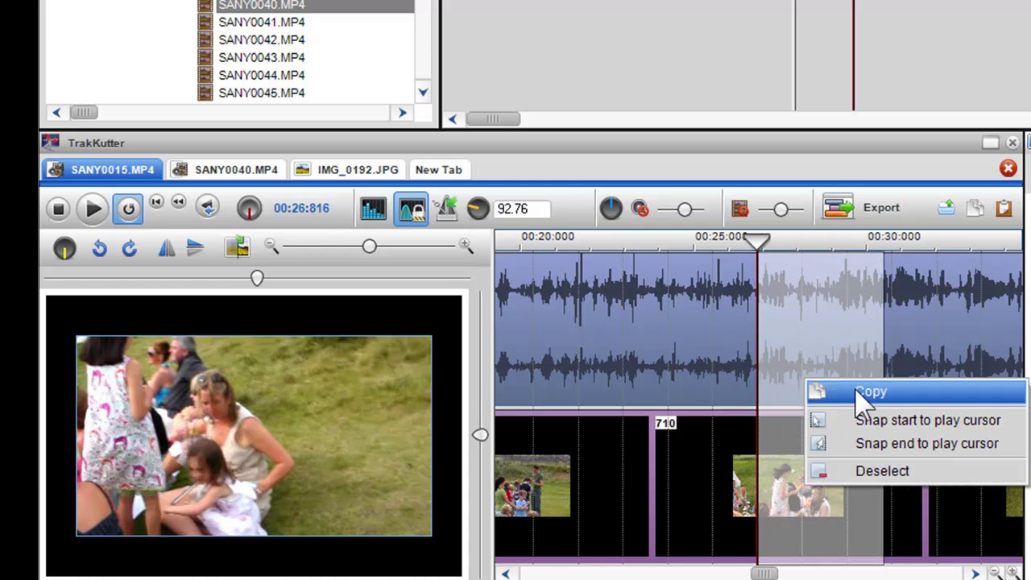
{"action": "left_click", "coordinate": [856, 388]}
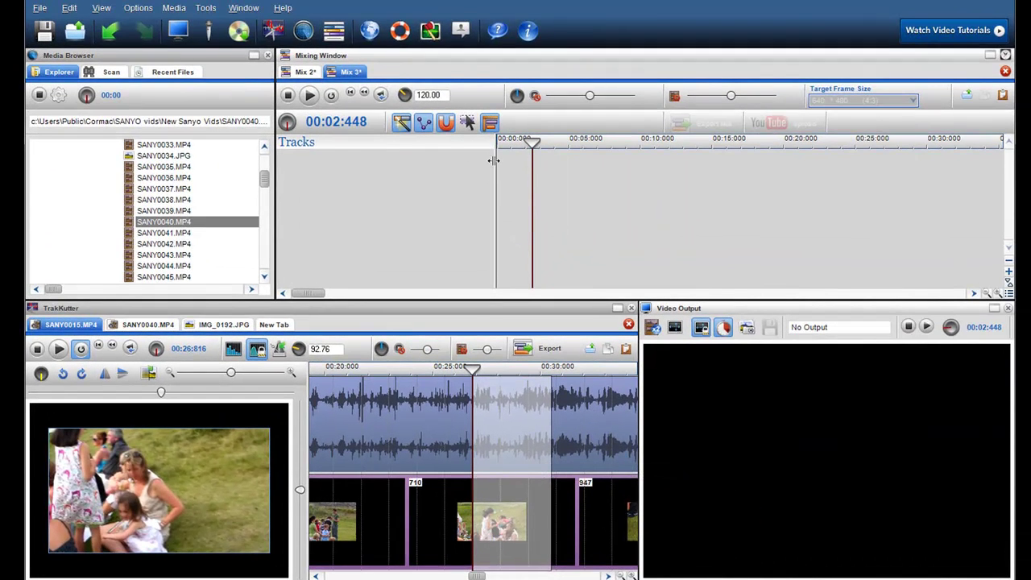
Step: Paste the copied SANY0015 section into the Mix 3 Tracks area
{"action": "left_click", "coordinate": [494, 160]}
{"action": "right_click", "coordinate": [499, 171]}
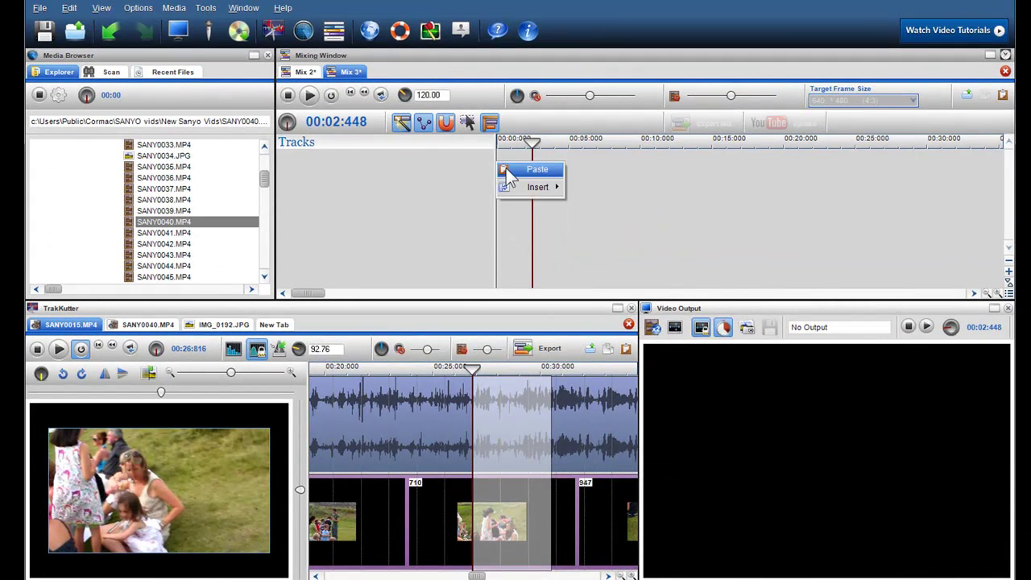
{"action": "left_click", "coordinate": [507, 170]}
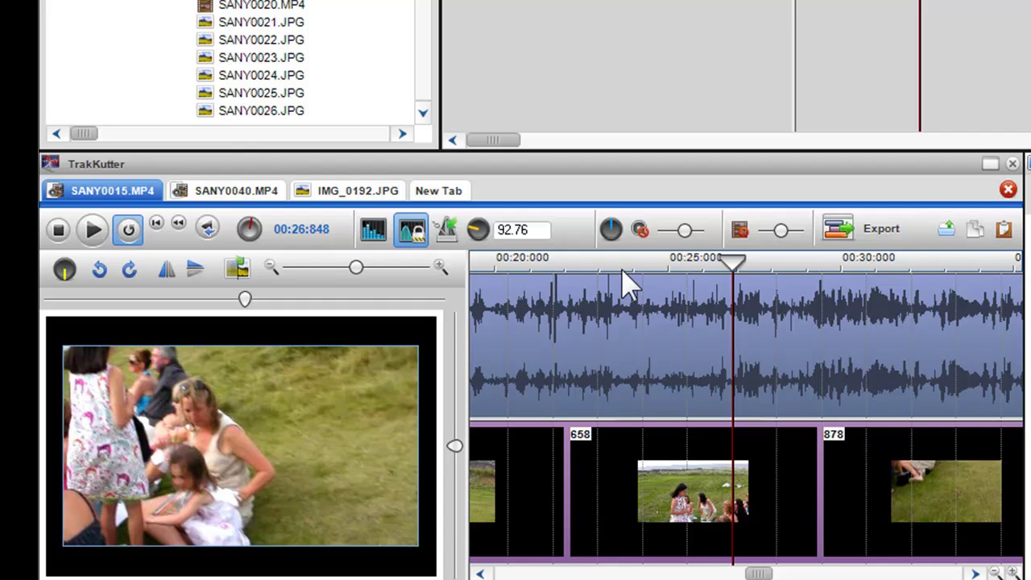
{"action": "right_click", "coordinate": [627, 274]}
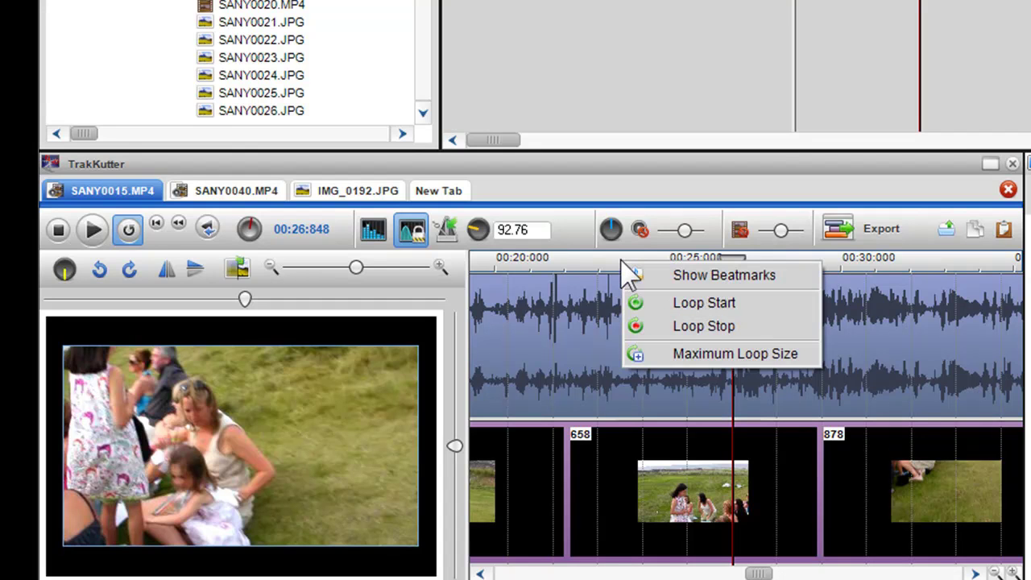
{"action": "left_click", "coordinate": [657, 306]}
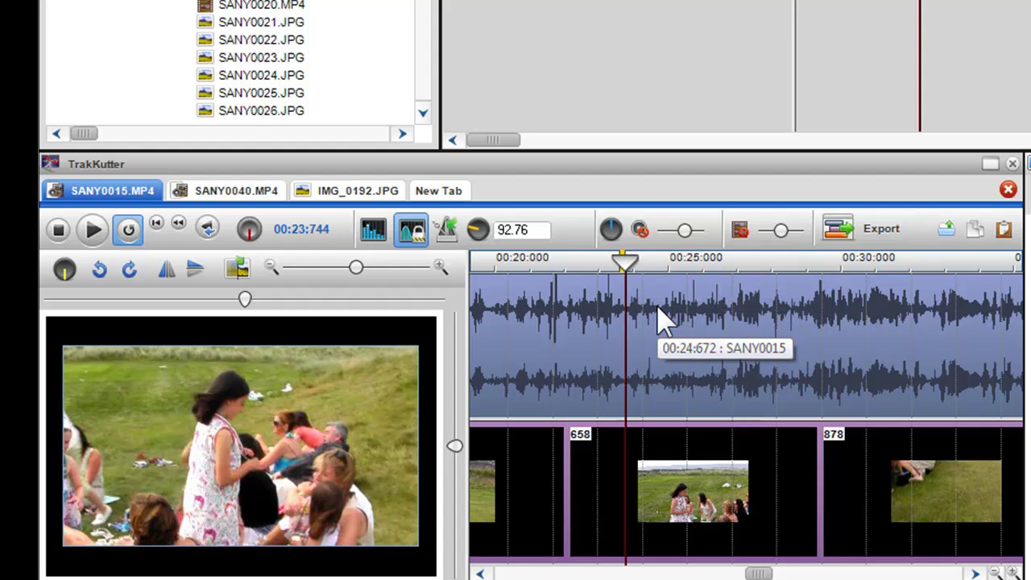
{"action": "right_click", "coordinate": [712, 264]}
{"action": "left_click", "coordinate": [780, 328]}
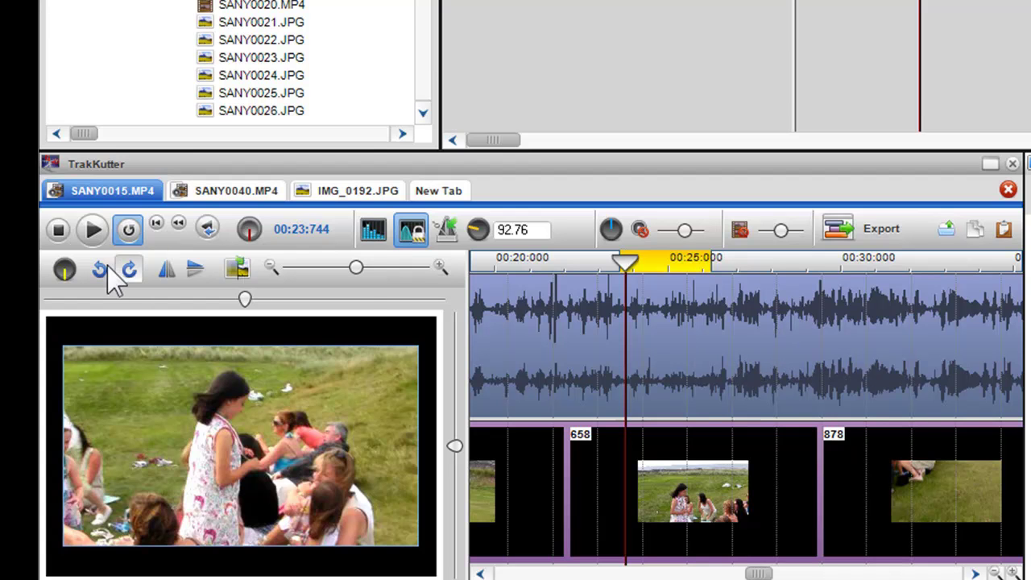
{"action": "left_click", "coordinate": [100, 241]}
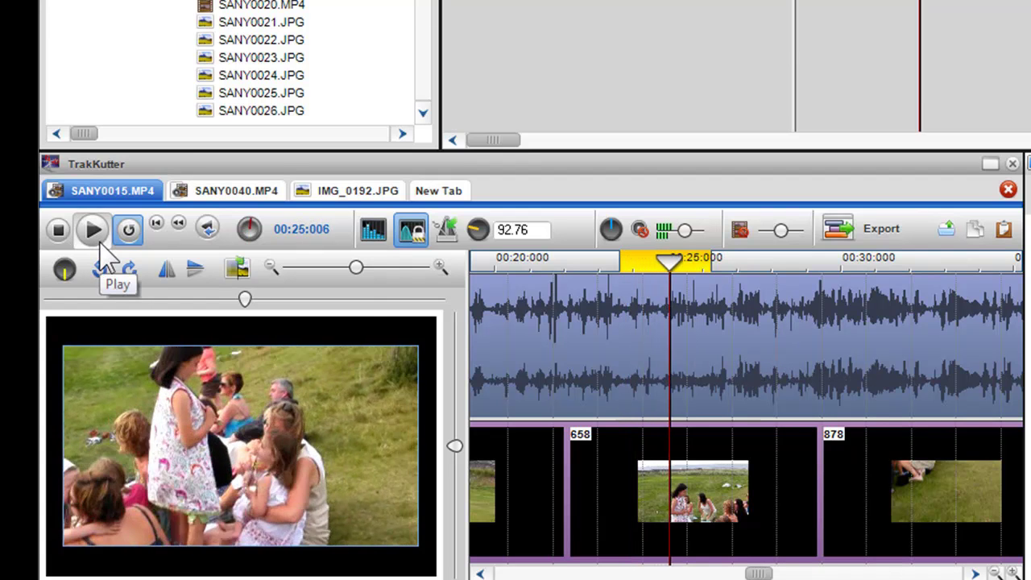
{"action": "left_click", "coordinate": [58, 230]}
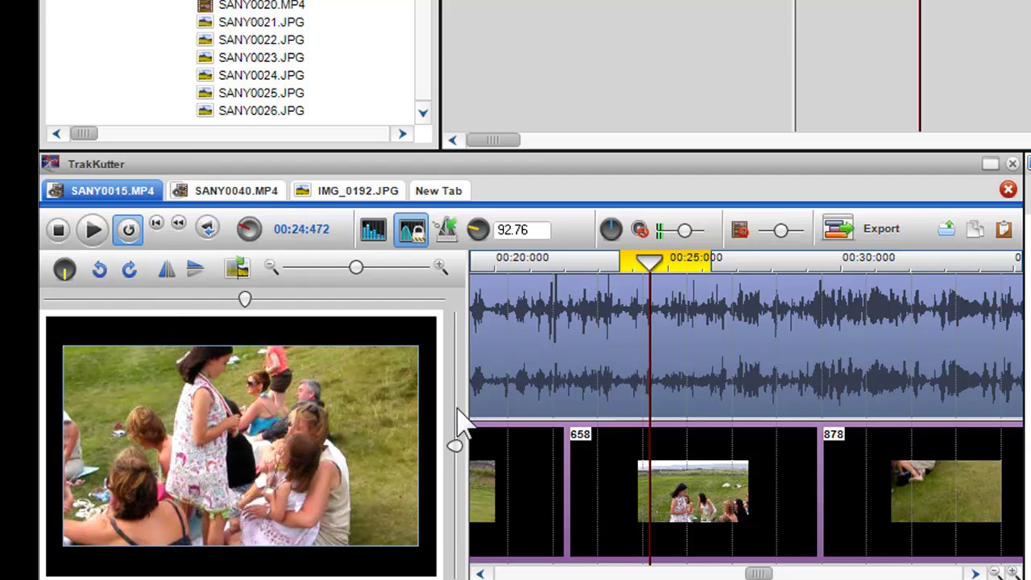
{"action": "left_click", "coordinate": [750, 258]}
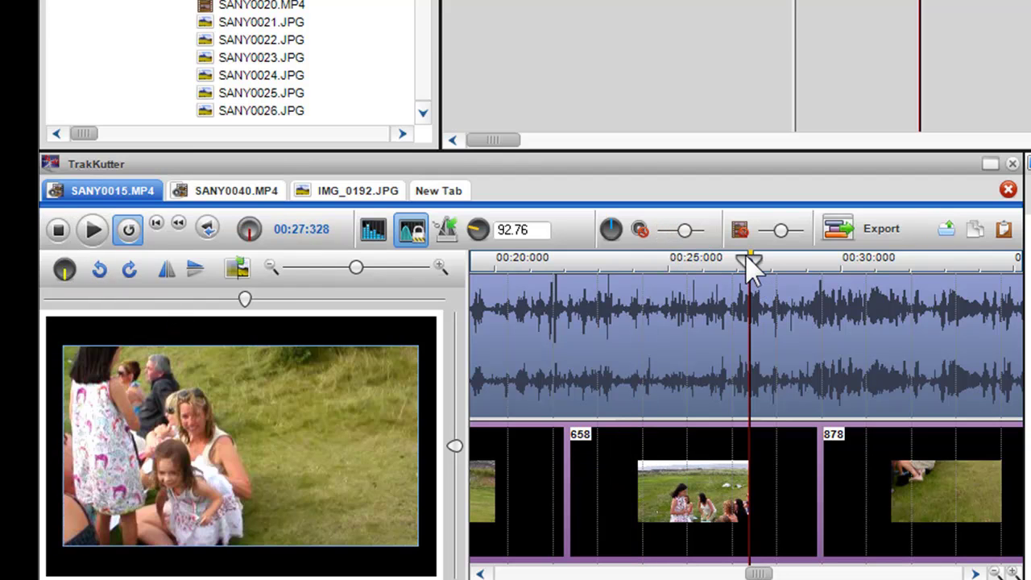
{"action": "left_click_drag", "start_coordinate": [743, 256], "coordinate": [673, 258]}
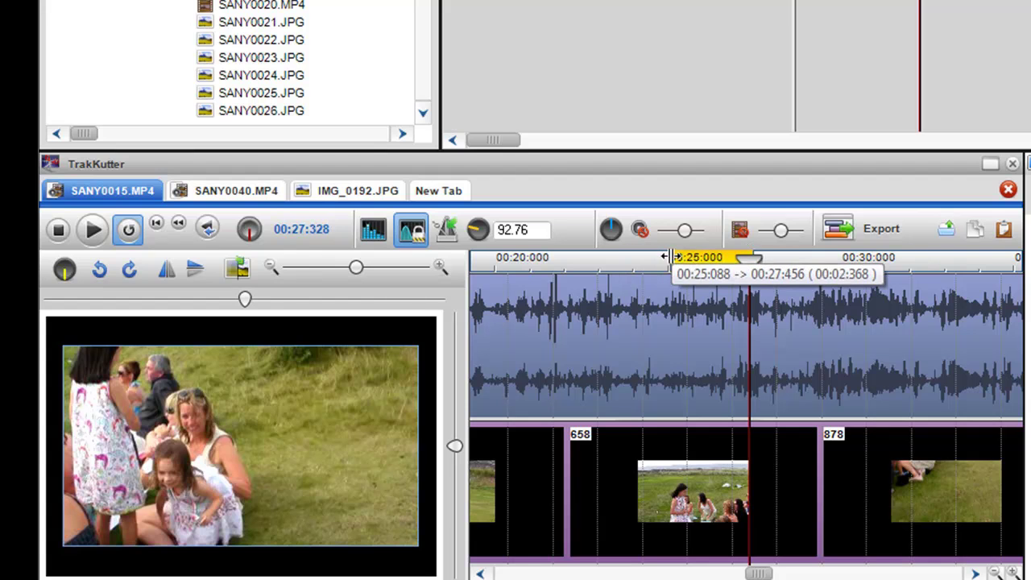
{"action": "left_click_drag", "start_coordinate": [751, 254], "coordinate": [803, 262]}
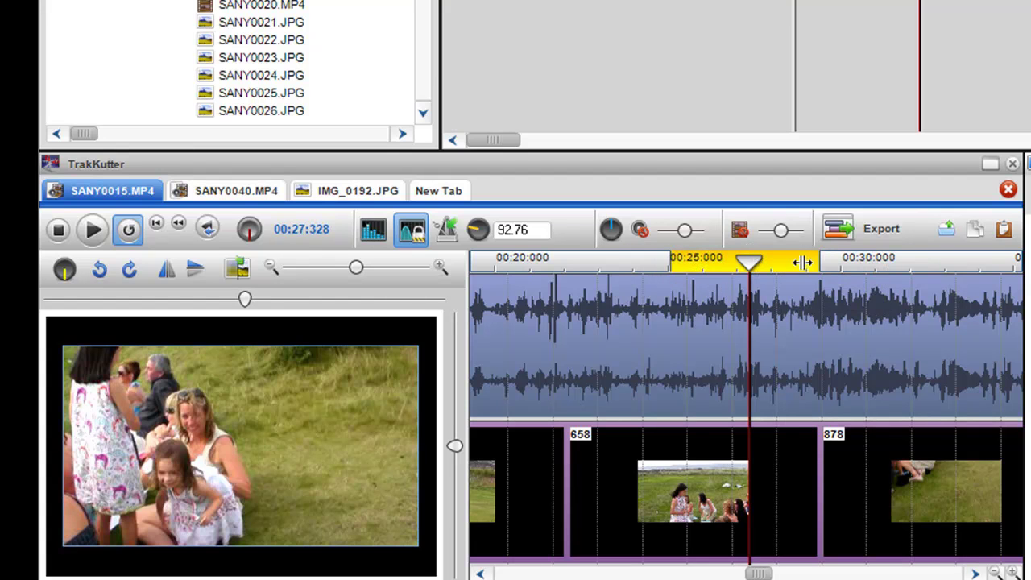
{"action": "right_click", "coordinate": [706, 282]}
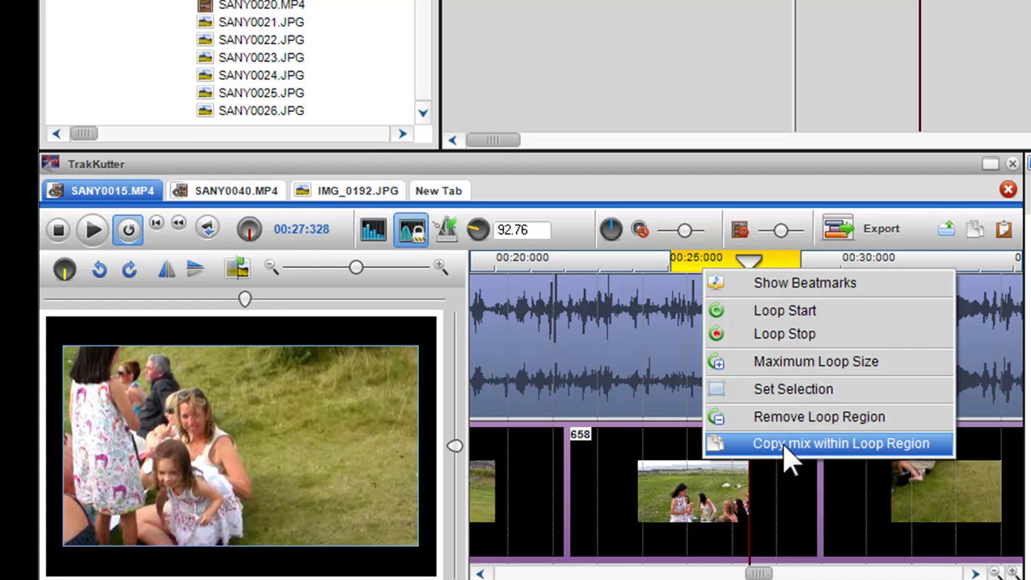
{"action": "left_click", "coordinate": [639, 274]}
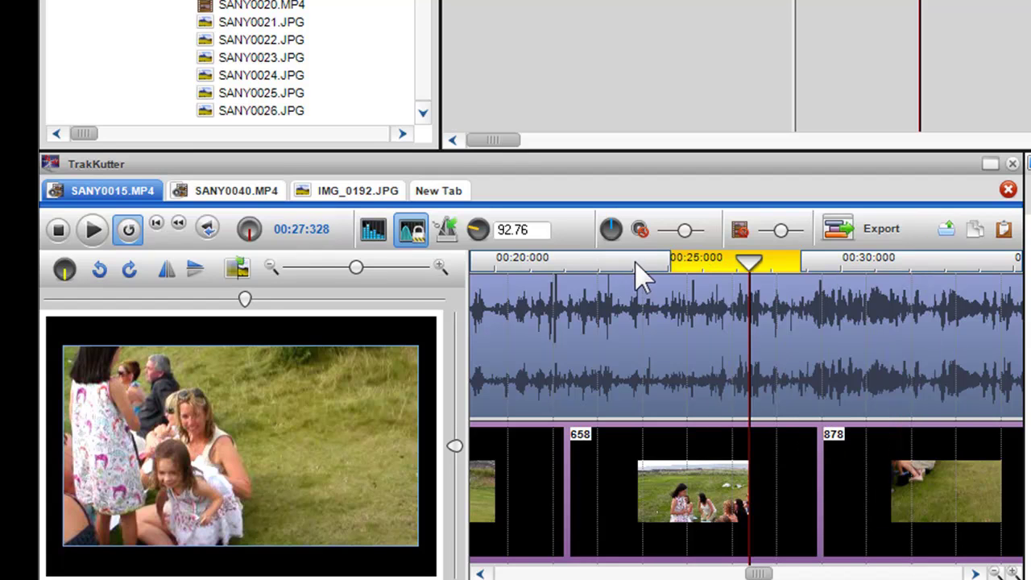
{"action": "right_click", "coordinate": [696, 268]}
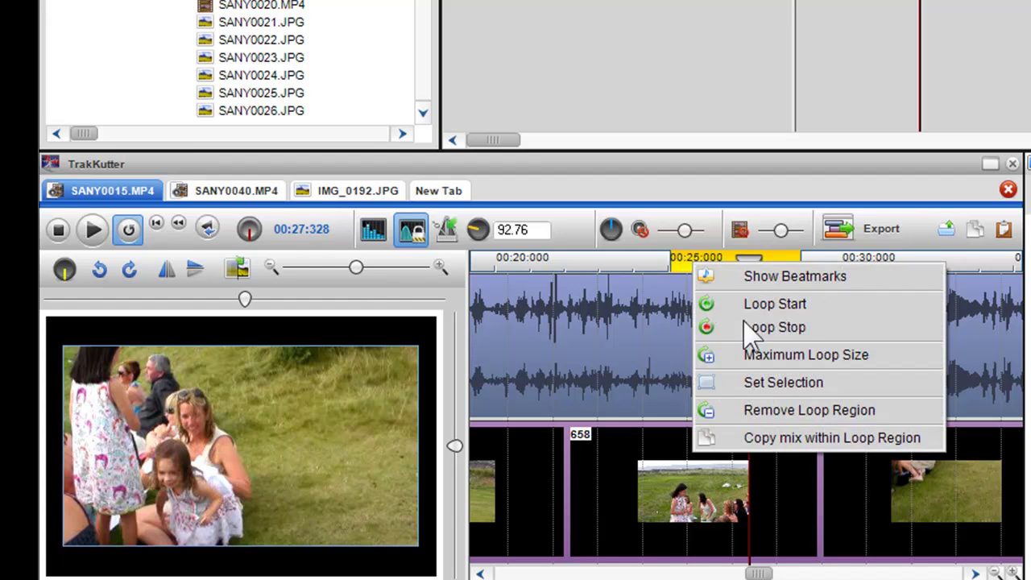
{"action": "left_click", "coordinate": [767, 413]}
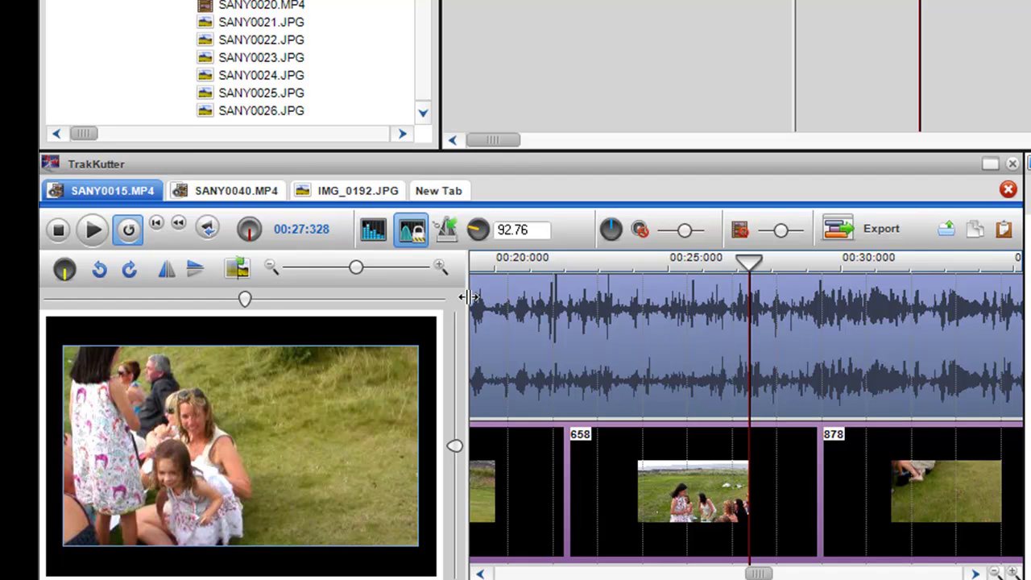
Step: Drag the panel splitters to make the TrakKutter panel taller and its preview pane wider
{"action": "left_click_drag", "start_coordinate": [463, 298], "coordinate": [319, 314]}
{"action": "left_click_drag", "start_coordinate": [335, 152], "coordinate": [396, 143]}
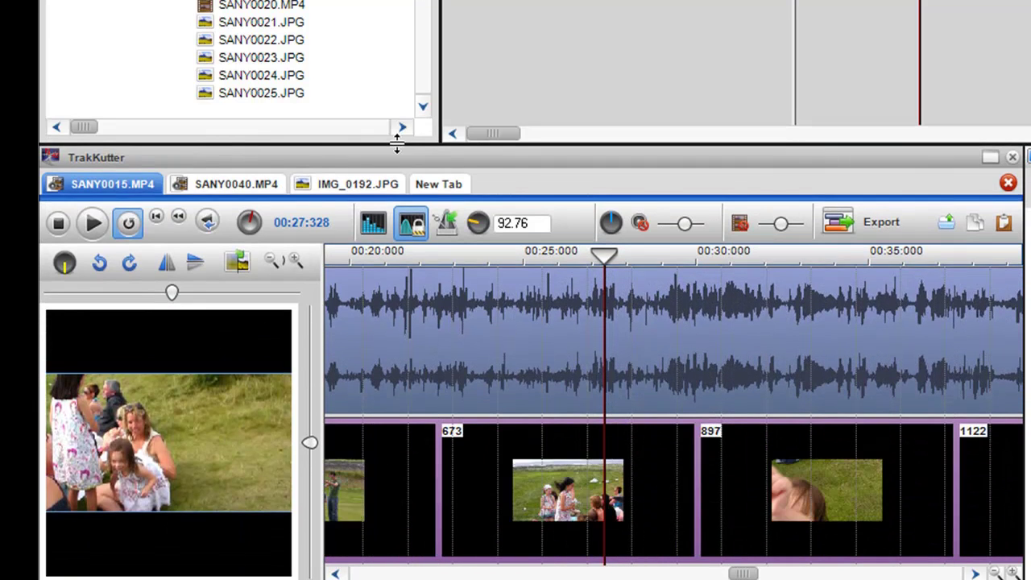
{"action": "left_click_drag", "start_coordinate": [315, 322], "coordinate": [491, 305]}
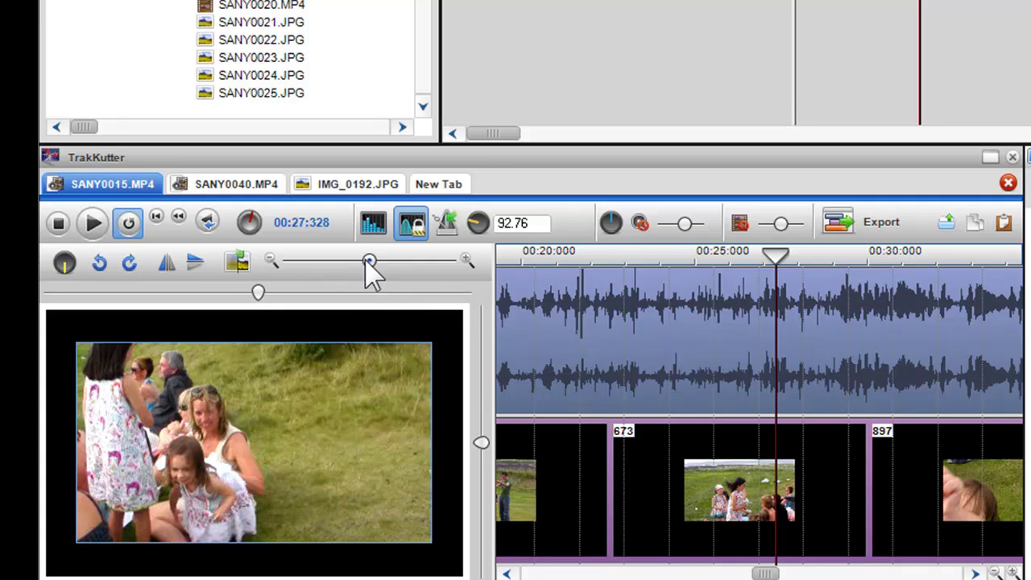
Step: Shrink the SANY0015 picture to about 0.306 with the zoom slider and bring up its size presets
{"action": "left_click_drag", "start_coordinate": [370, 266], "coordinate": [347, 268]}
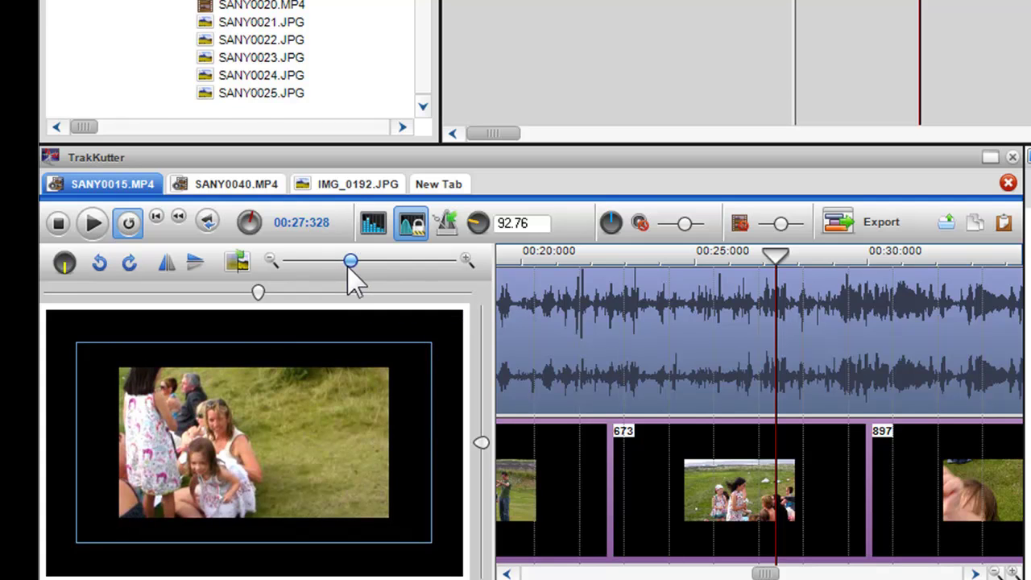
{"action": "right_click", "coordinate": [352, 263]}
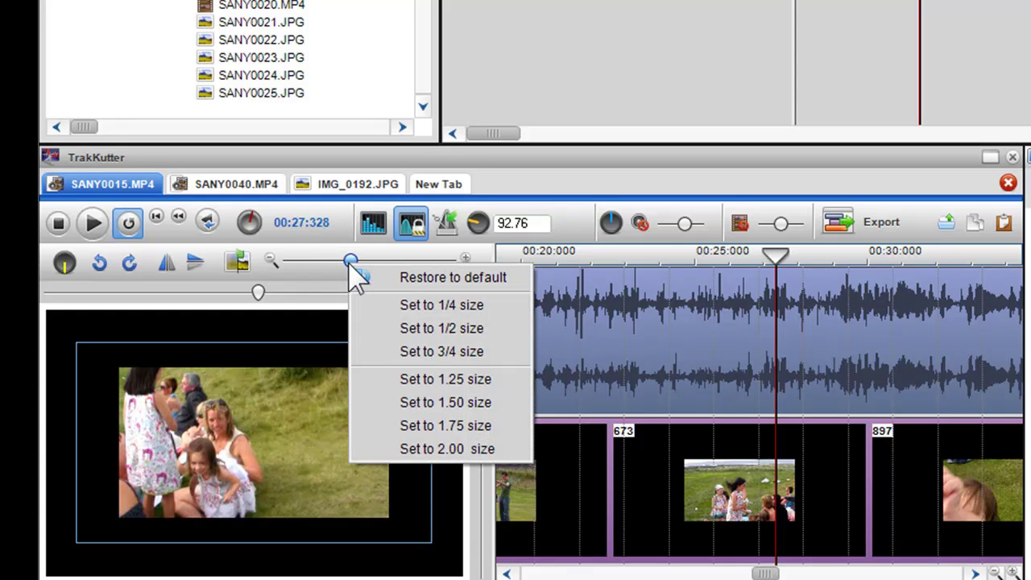
Step: Set SANY0015 and SANY0040 to 1/2 size, offsetting SANY0015 left by 0.243 and SANY0040 right by 0.299
{"action": "left_click", "coordinate": [441, 328]}
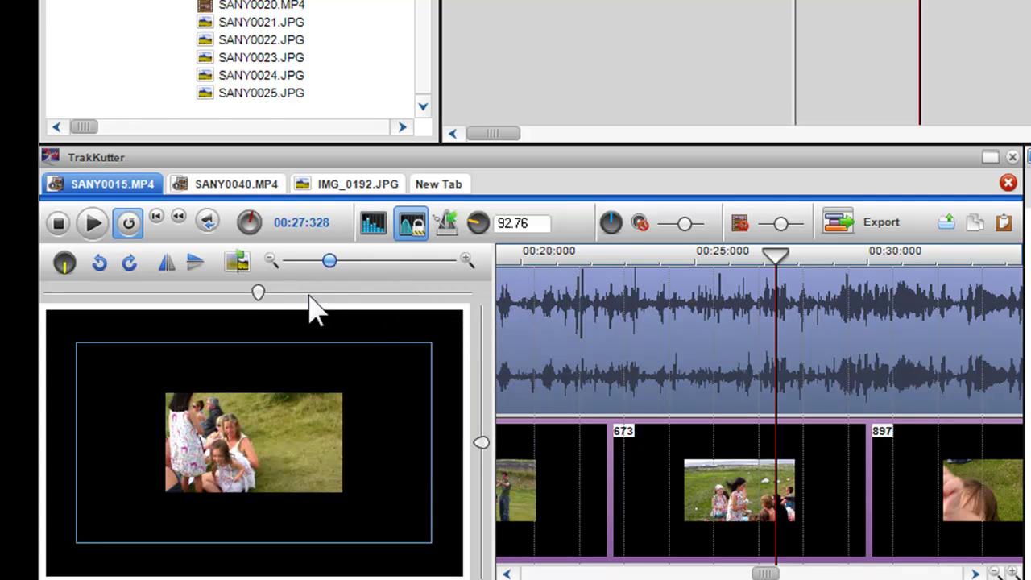
{"action": "left_click_drag", "start_coordinate": [258, 291], "coordinate": [207, 293]}
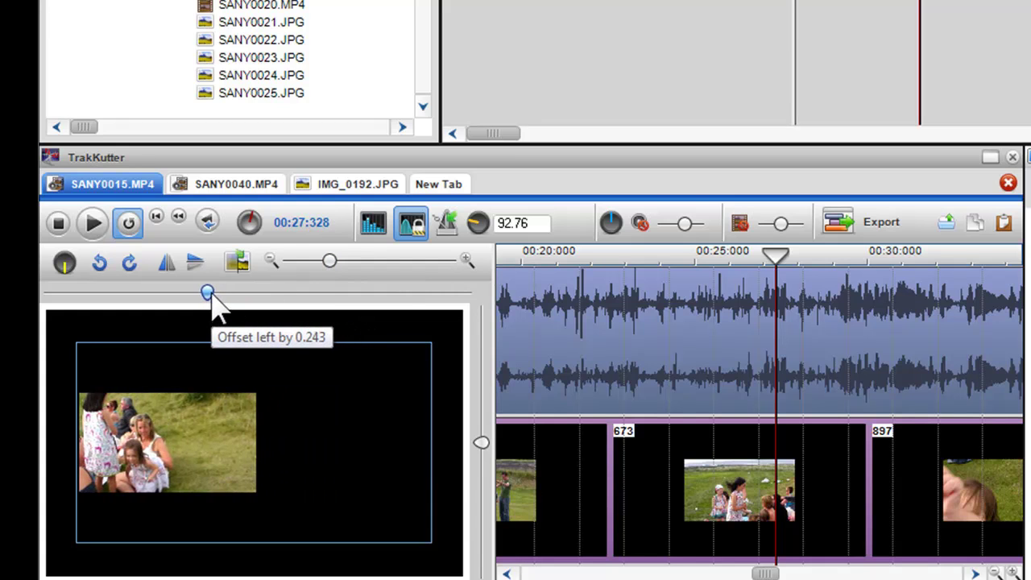
{"action": "left_click", "coordinate": [236, 189]}
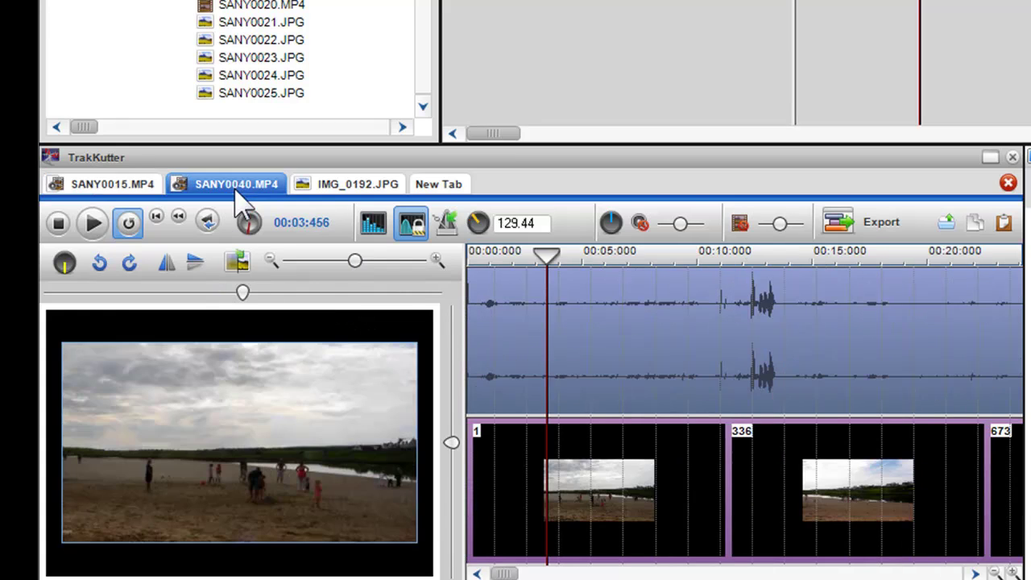
{"action": "right_click", "coordinate": [353, 268]}
{"action": "left_click", "coordinate": [388, 332]}
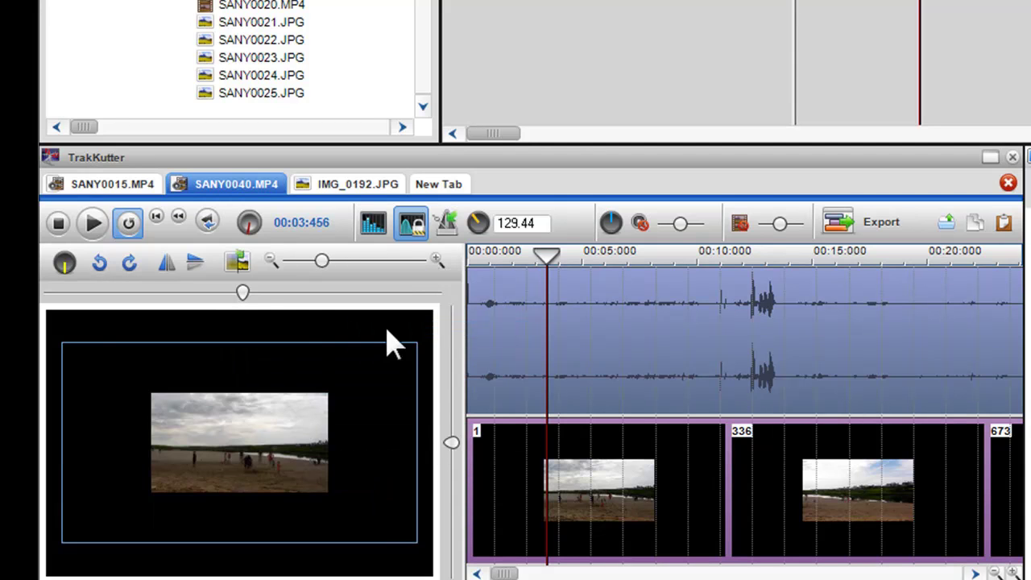
{"action": "left_click_drag", "start_coordinate": [244, 292], "coordinate": [294, 293]}
{"action": "left_click", "coordinate": [143, 187]}
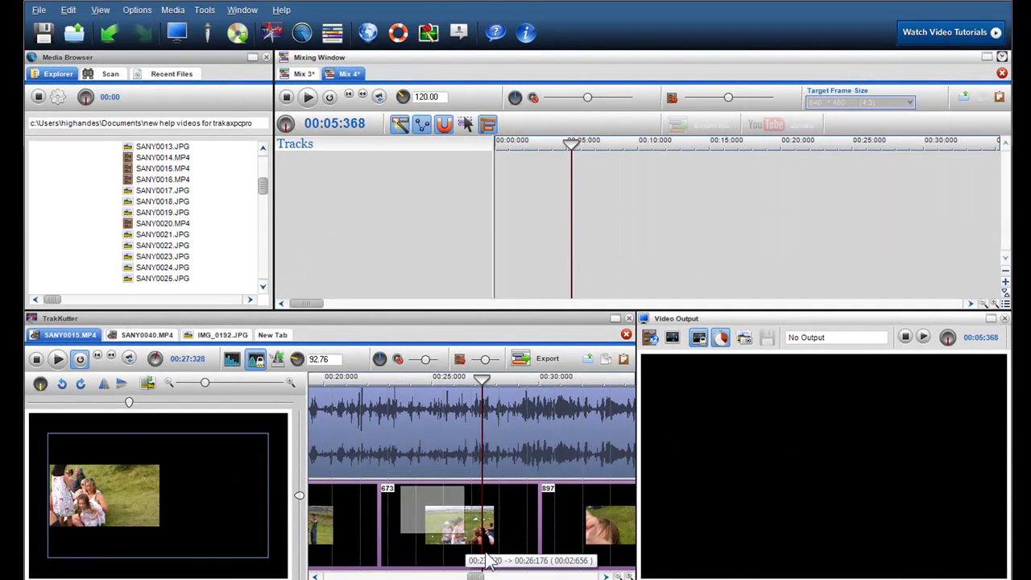
Step: Copy a section of SANY0015 and paste it as a new track in the mix
{"action": "left_click_drag", "start_coordinate": [488, 561], "coordinate": [510, 558]}
{"action": "right_click", "coordinate": [433, 507]}
{"action": "left_click", "coordinate": [473, 516]}
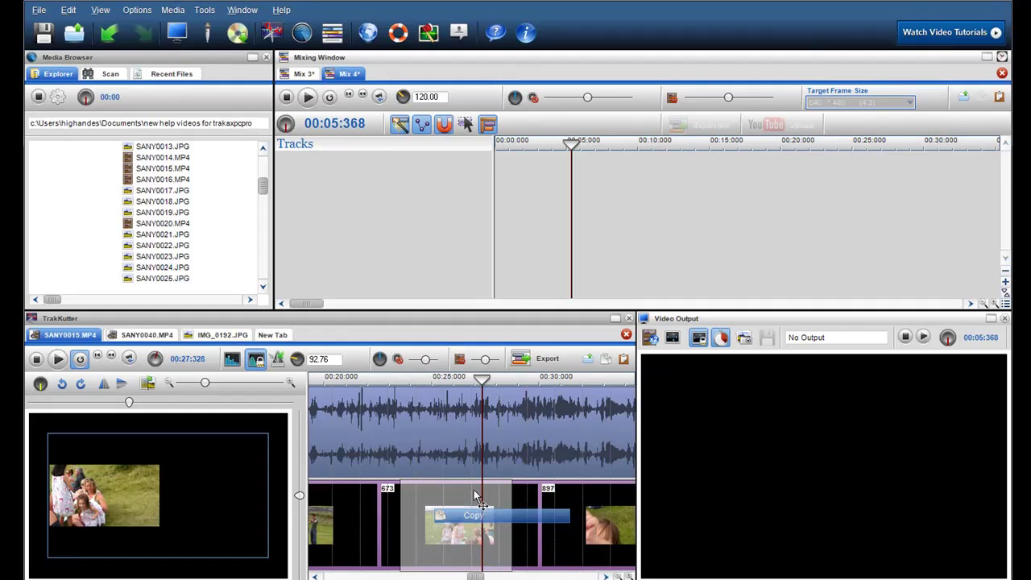
{"action": "right_click", "coordinate": [493, 161]}
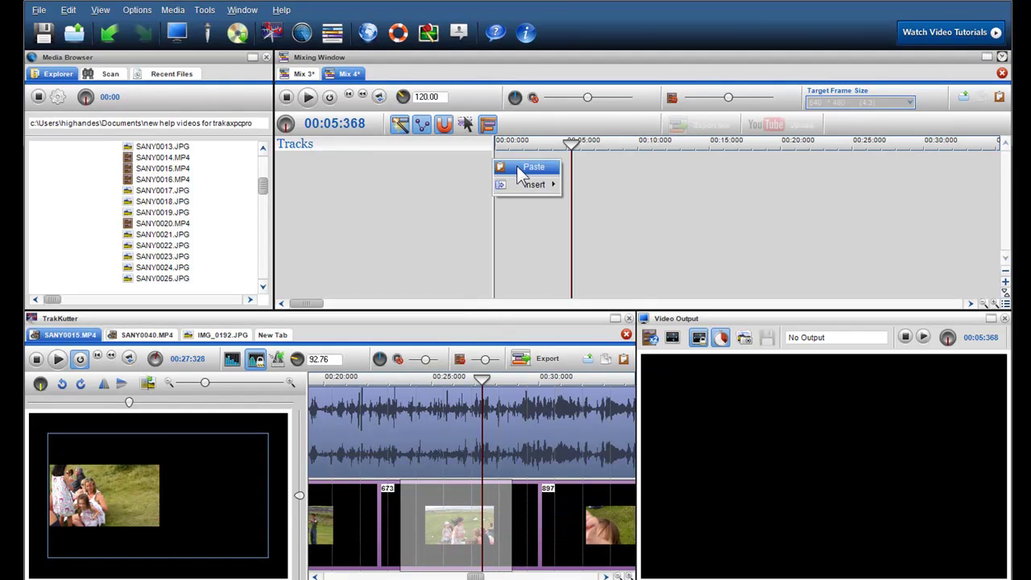
{"action": "left_click", "coordinate": [524, 169]}
Step: Copy the opening part of SANY0040 and paste it as a second mix track
{"action": "left_click", "coordinate": [145, 337]}
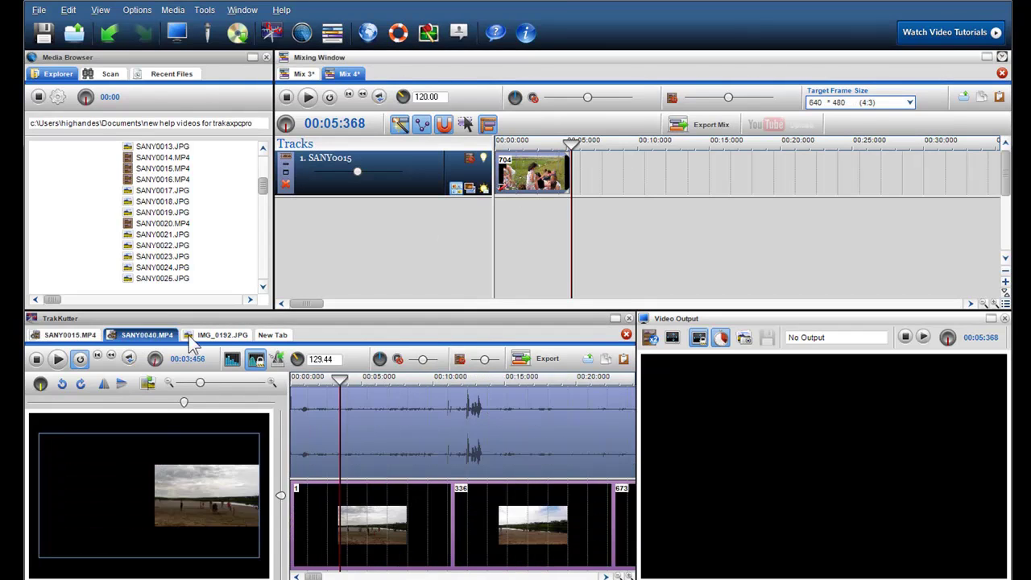
{"action": "left_click_drag", "start_coordinate": [336, 489], "coordinate": [395, 524]}
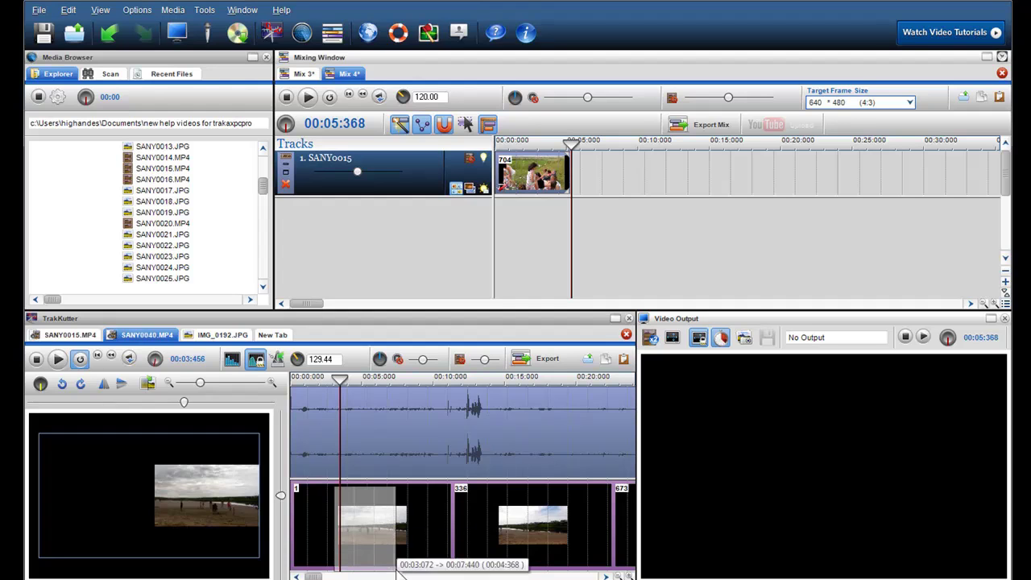
{"action": "right_click", "coordinate": [368, 519]}
{"action": "left_click", "coordinate": [431, 460]}
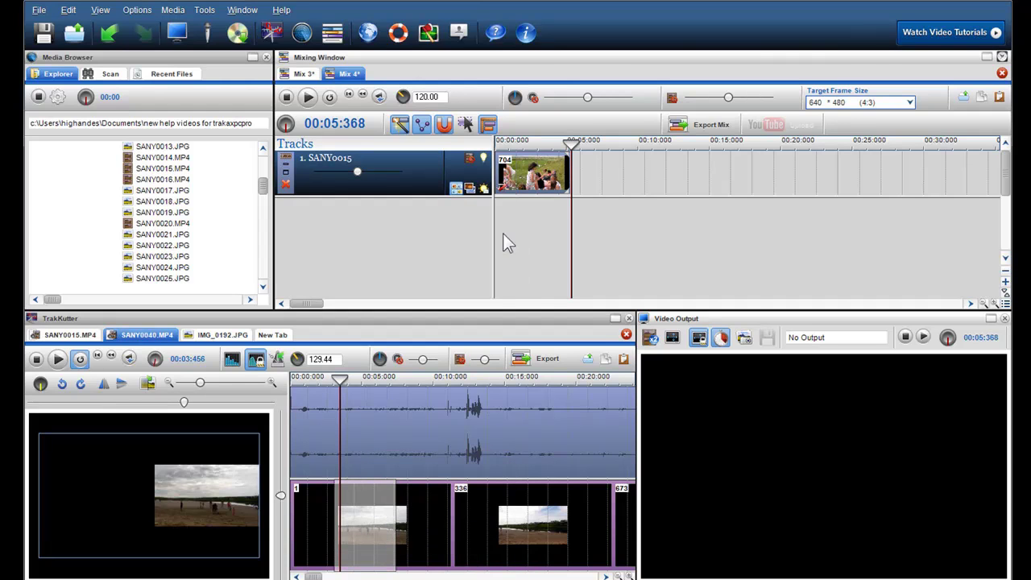
{"action": "right_click", "coordinate": [494, 224]}
{"action": "left_click", "coordinate": [523, 265]}
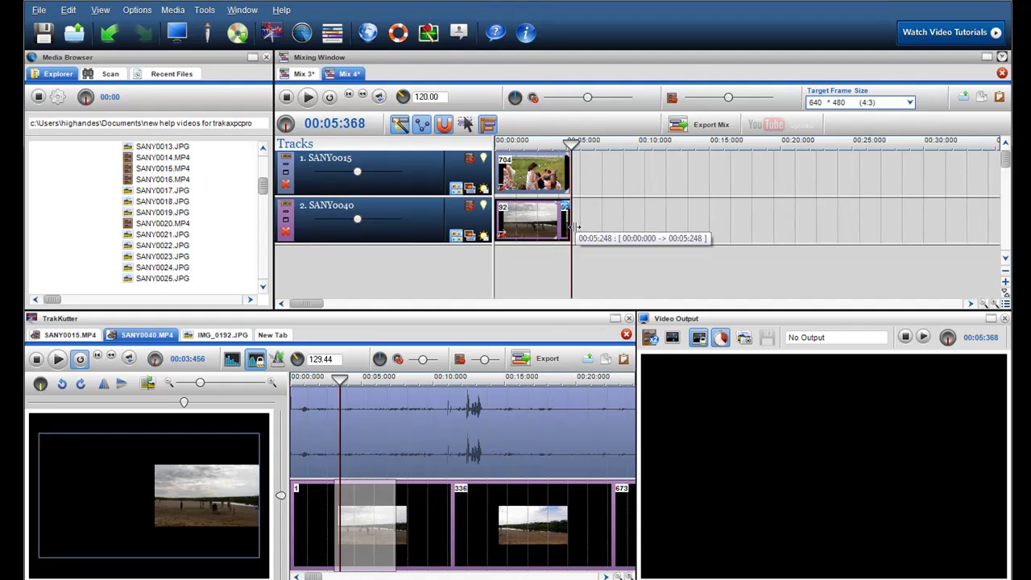
Step: Play Mix 4 from near the start to preview both tracks side by side
{"action": "left_click", "coordinate": [497, 259]}
{"action": "left_click", "coordinate": [305, 106]}
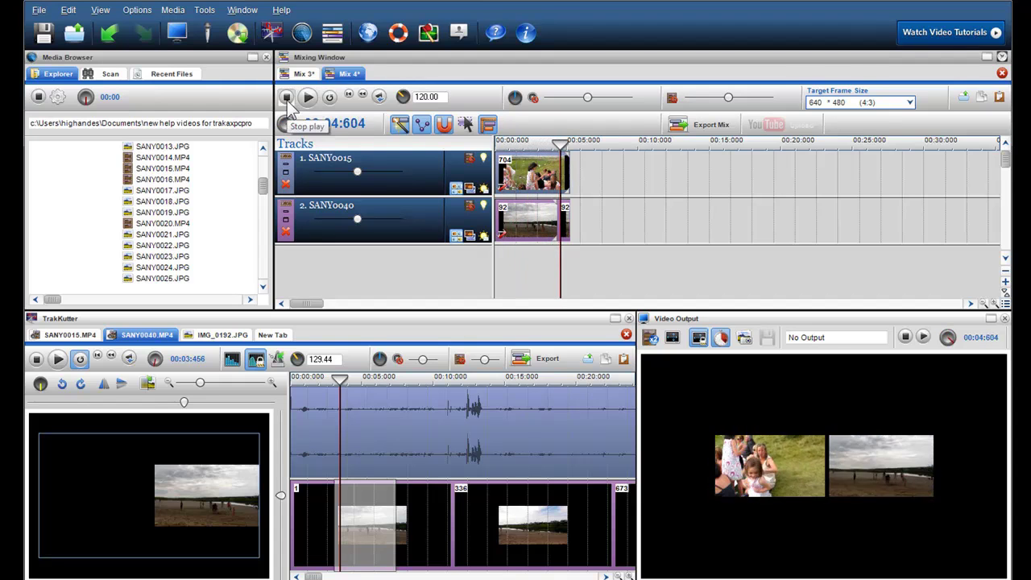
{"action": "left_click", "coordinate": [286, 97]}
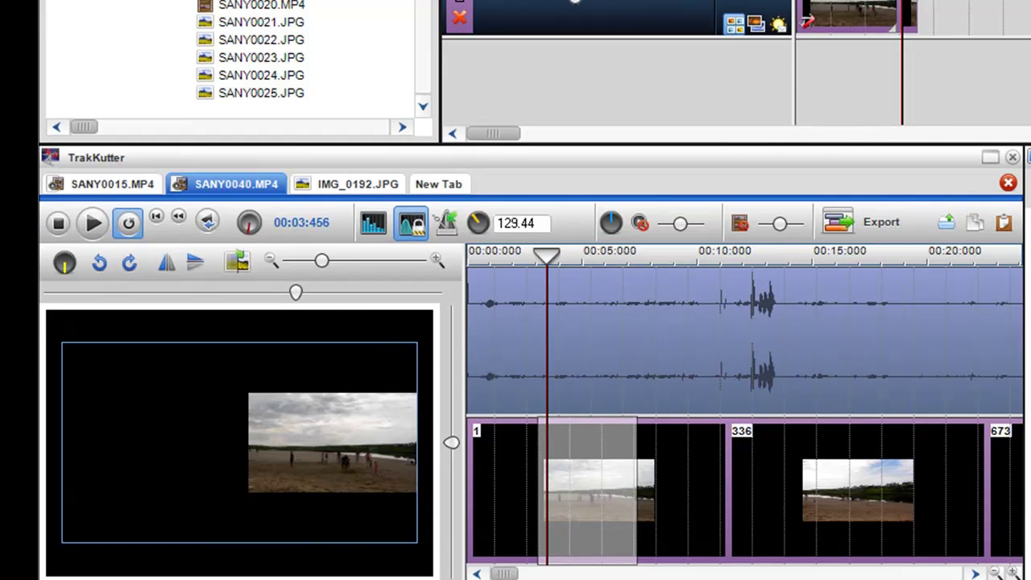
Step: Show the SANY0015 clip, zoom its preview picture in, then zoom it out to sit slightly smaller
{"action": "left_click", "coordinate": [129, 190]}
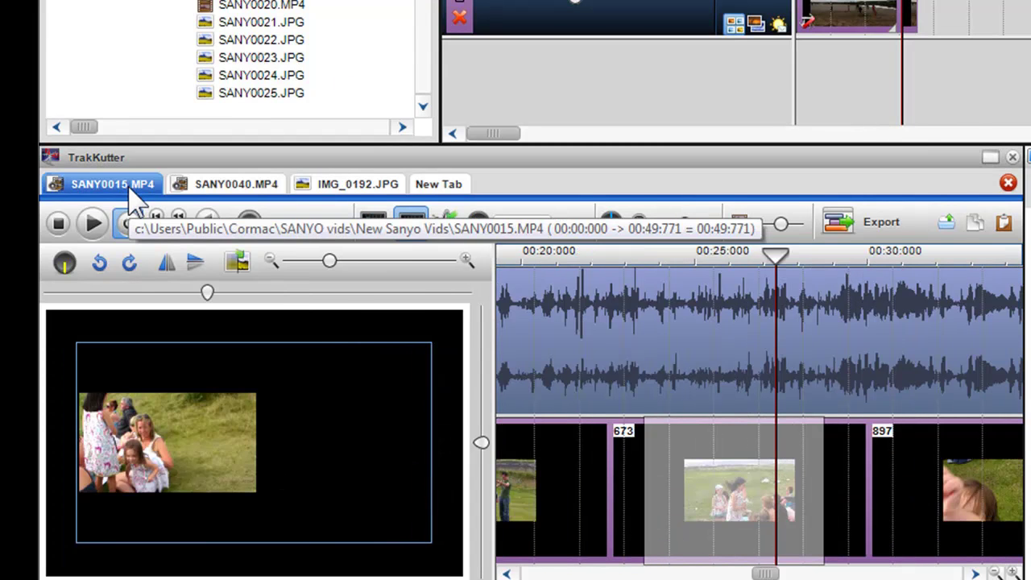
{"action": "right_click", "coordinate": [216, 425]}
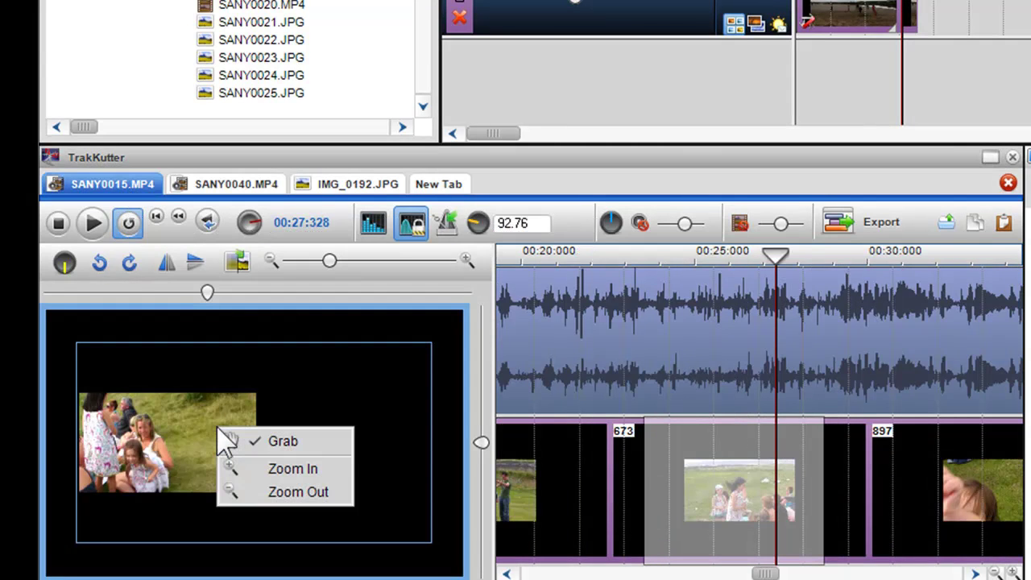
{"action": "left_click", "coordinate": [254, 469]}
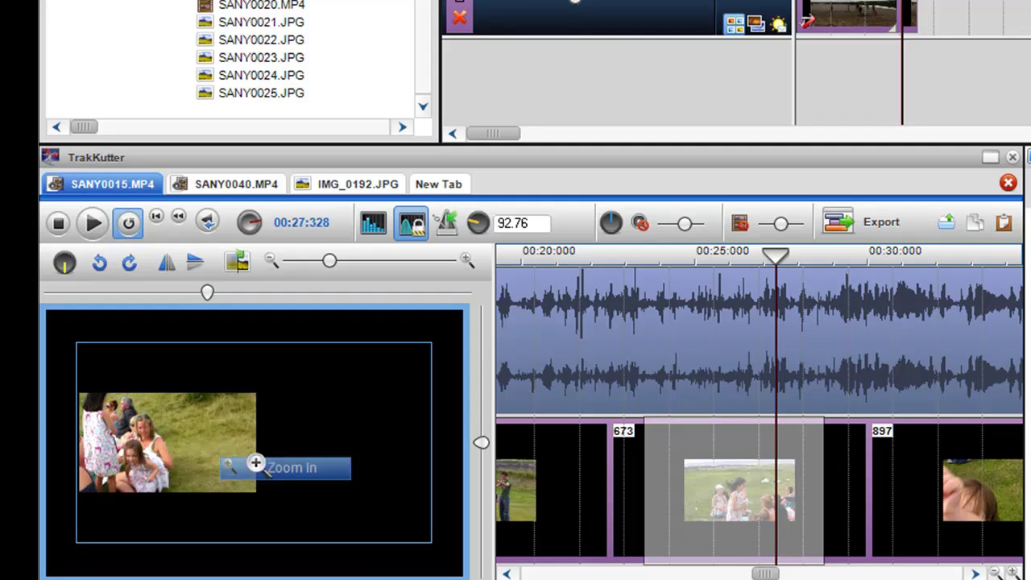
{"action": "left_click", "coordinate": [149, 442]}
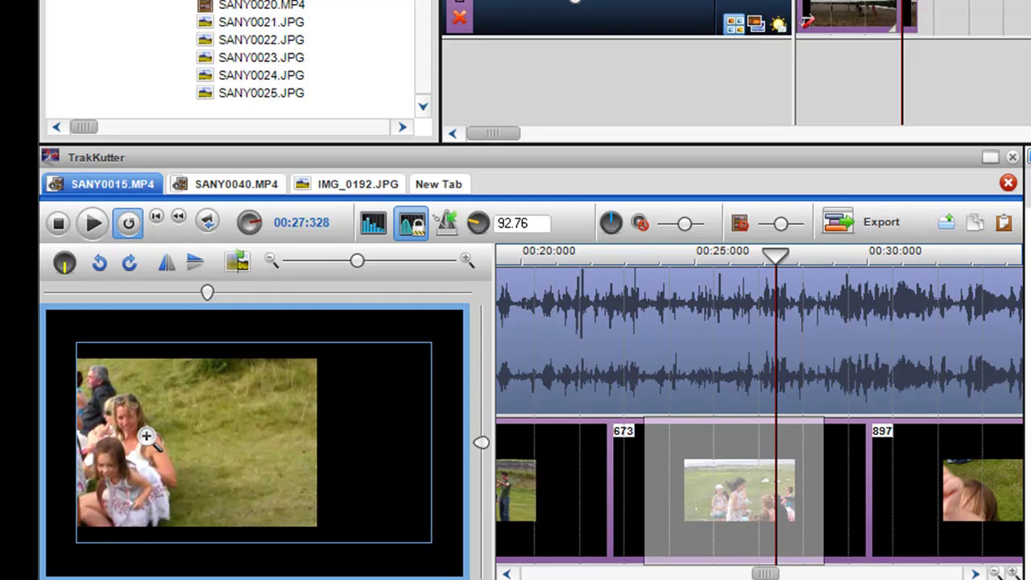
{"action": "right_click", "coordinate": [146, 436]}
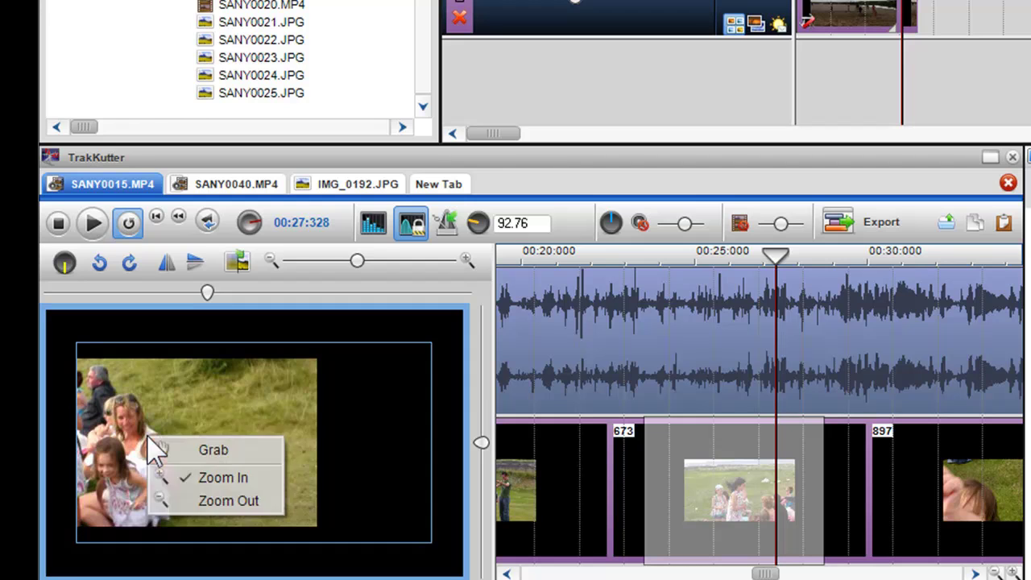
{"action": "left_click", "coordinate": [213, 498]}
{"action": "left_click", "coordinate": [124, 421]}
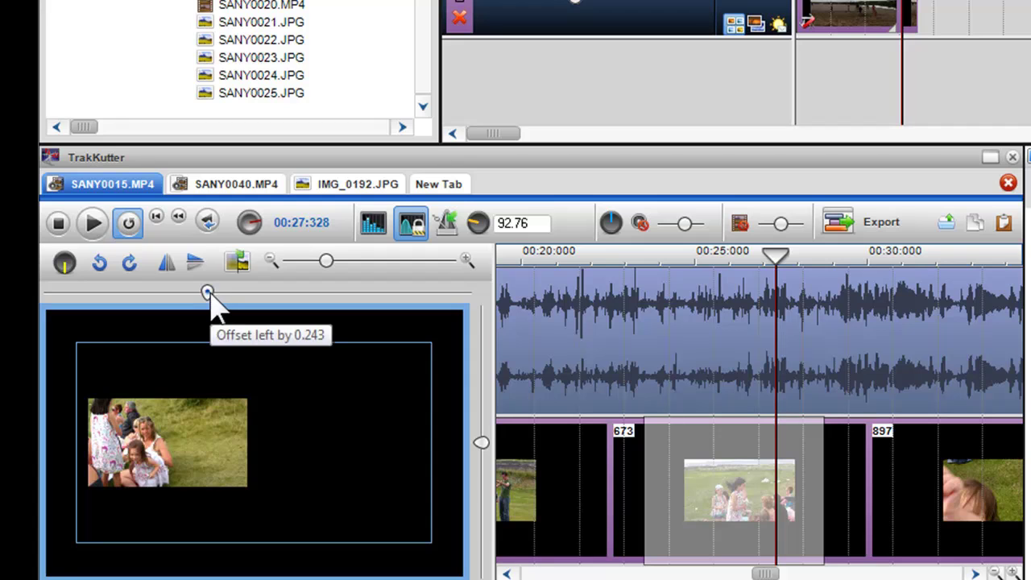
Step: Shift the SANY0015 picture with the offset sliders, then grab and move it up-right
{"action": "left_click_drag", "start_coordinate": [209, 293], "coordinate": [218, 320]}
{"action": "mouse_move", "coordinate": [481, 442]}
{"action": "left_mouse_down"}
{"action": "mouse_move", "coordinate": [482, 419]}
{"action": "mouse_move", "coordinate": [482, 441]}
{"action": "left_mouse_up"}
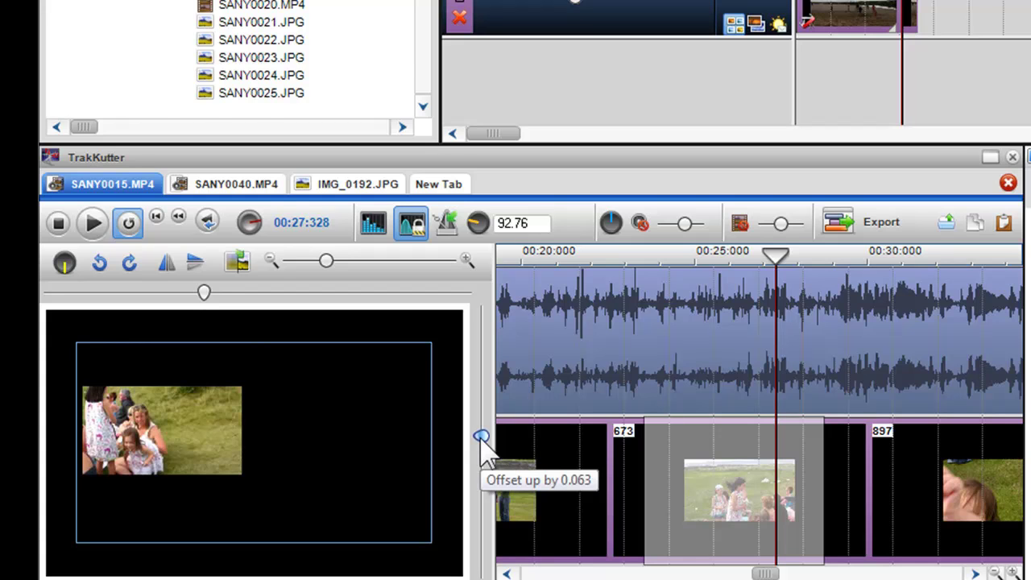
{"action": "left_click_drag", "start_coordinate": [481, 440], "coordinate": [481, 443]}
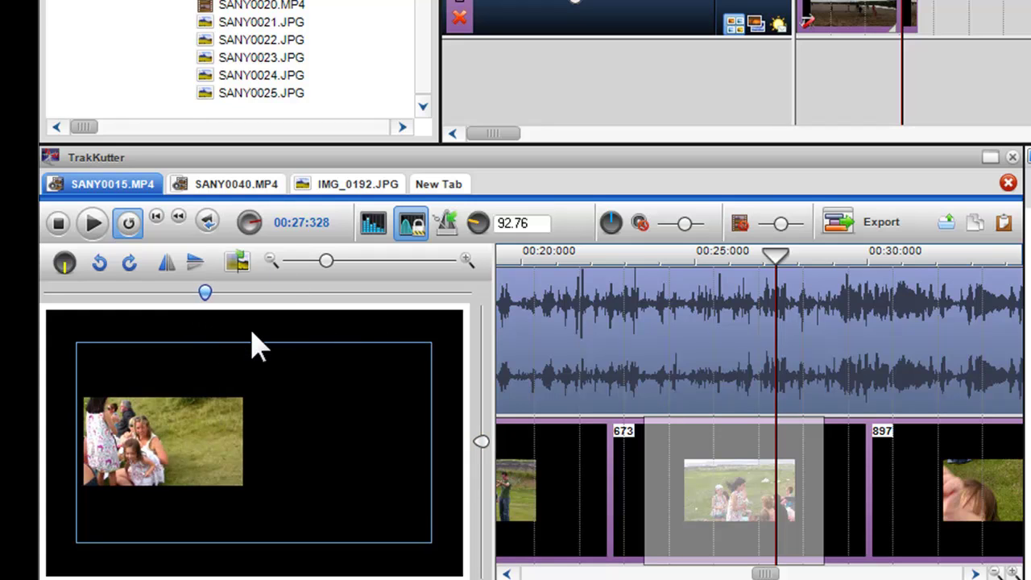
{"action": "left_click_drag", "start_coordinate": [252, 331], "coordinate": [253, 332]}
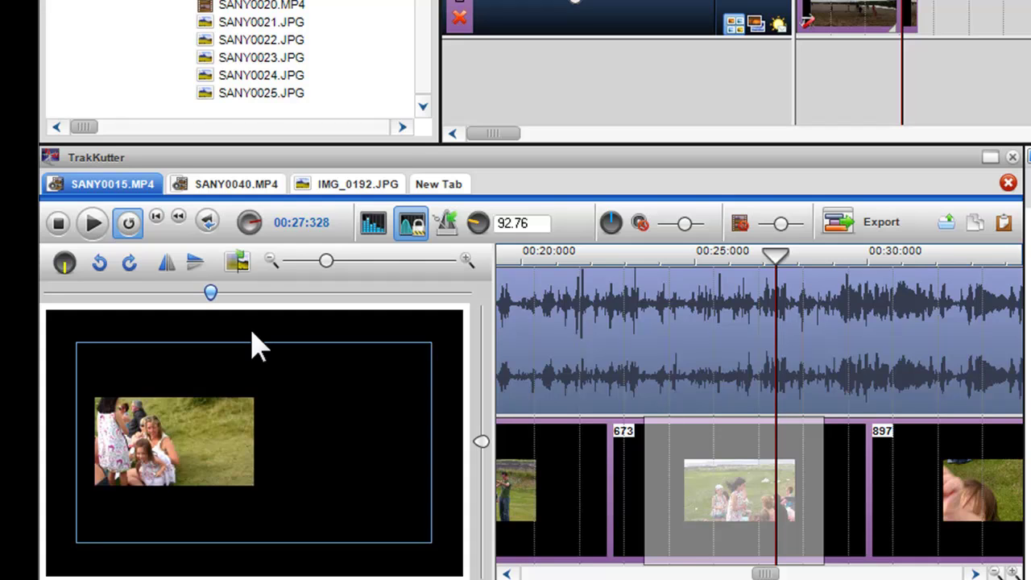
{"action": "right_click", "coordinate": [277, 395]}
{"action": "left_click", "coordinate": [336, 419]}
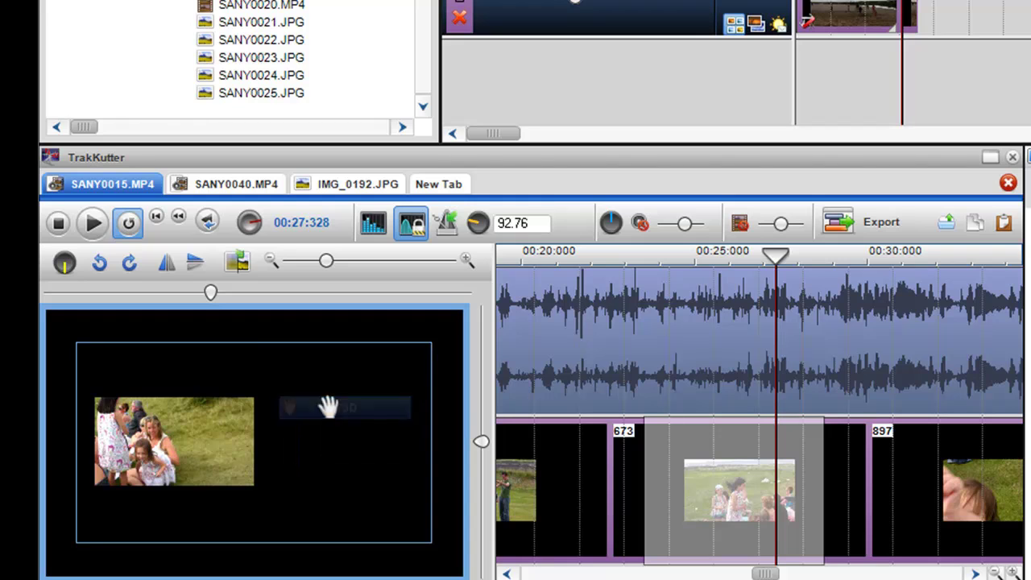
{"action": "left_click_drag", "start_coordinate": [198, 438], "coordinate": [369, 491]}
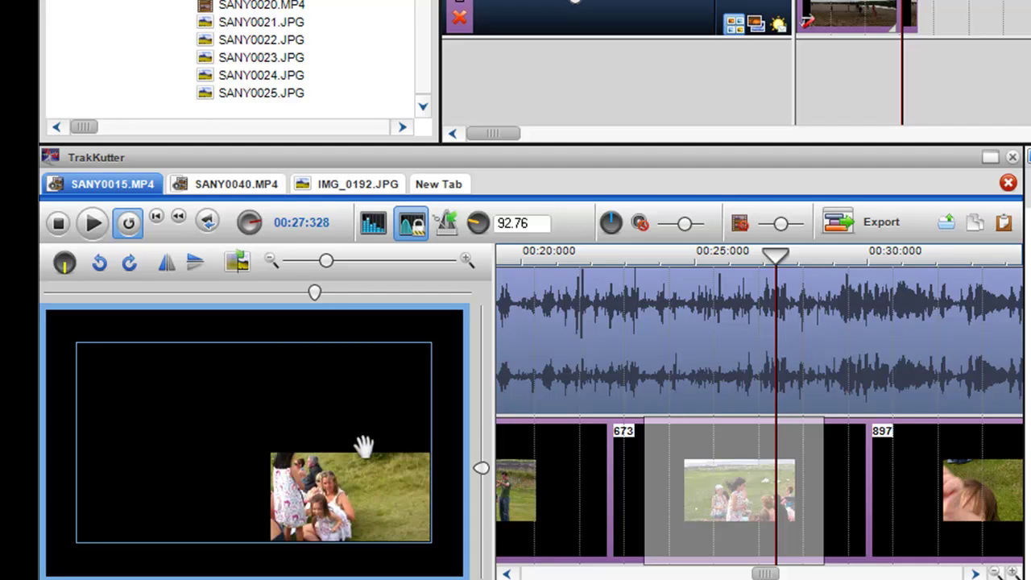
Step: Restore both offset sliders to default and restore the picture to fill the frame
{"action": "right_click", "coordinate": [315, 293]}
{"action": "left_click", "coordinate": [357, 314]}
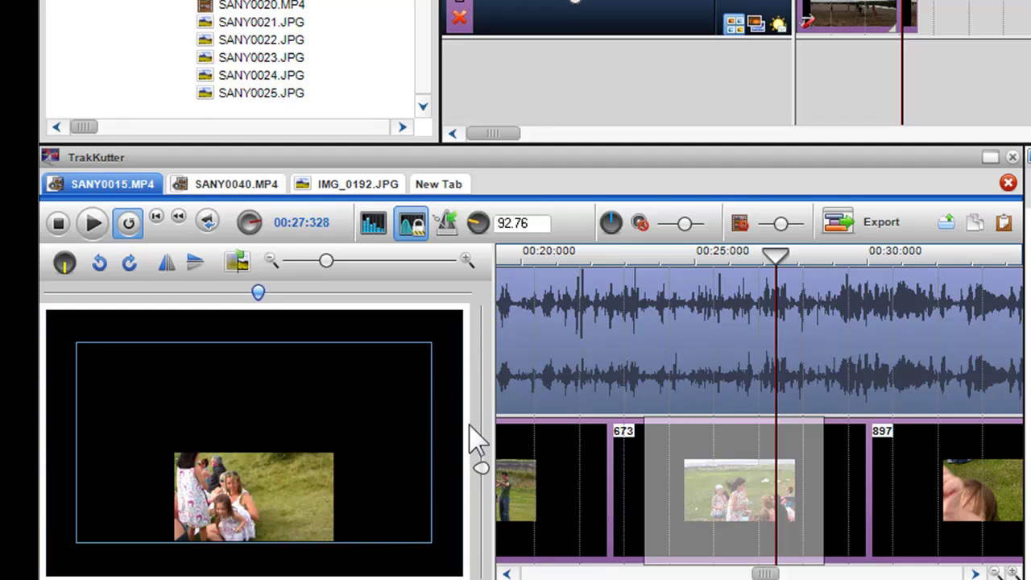
{"action": "right_click", "coordinate": [480, 469]}
{"action": "left_click", "coordinate": [503, 482]}
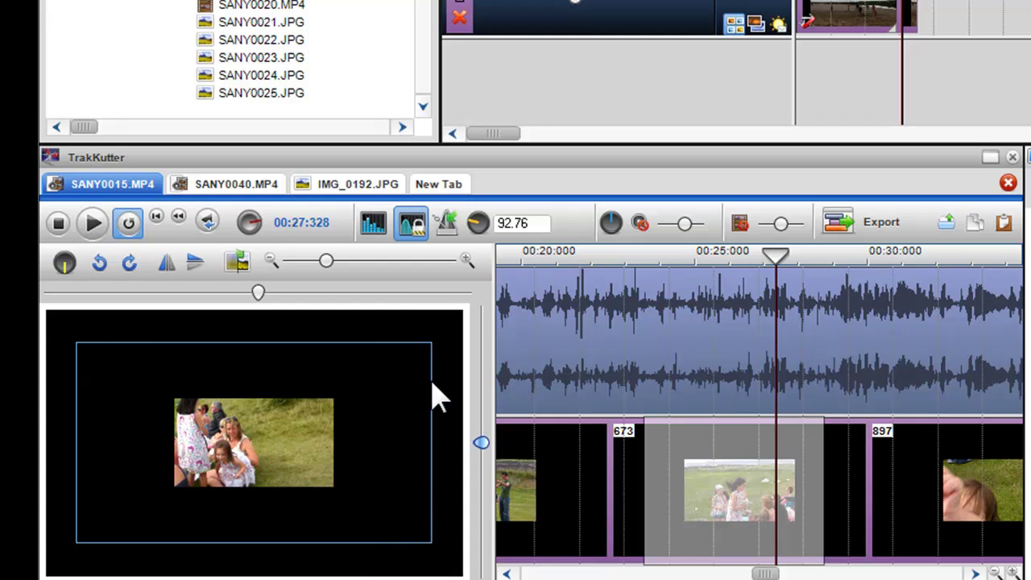
{"action": "left_click", "coordinate": [239, 263]}
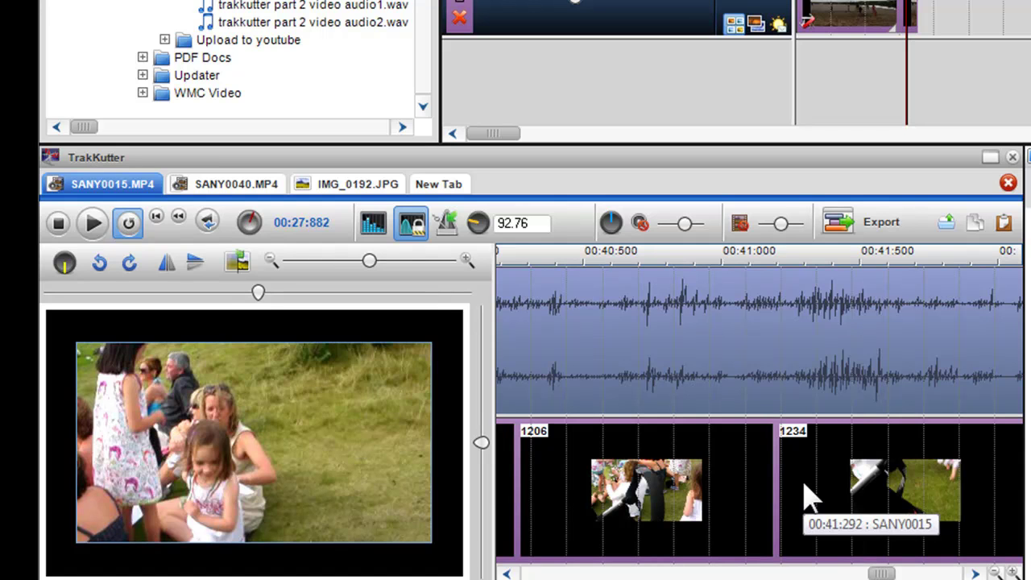
Step: Tilt the IMG_0192 baby photo to about 117°, shrink it to ~0.43 and offset it down 0.236
{"action": "left_click", "coordinate": [375, 187]}
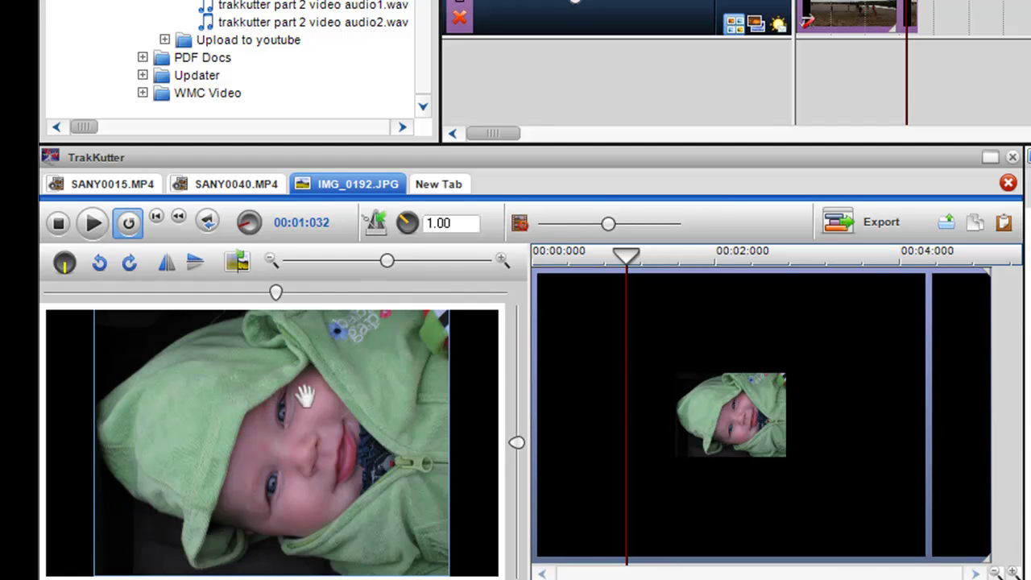
{"action": "left_click", "coordinate": [129, 263]}
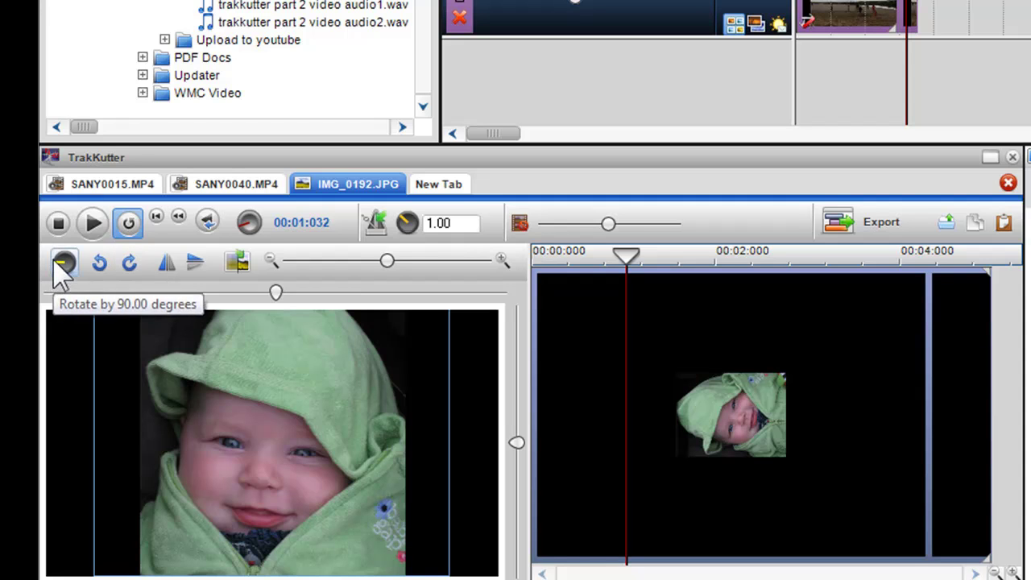
{"action": "mouse_move", "coordinate": [55, 259]}
{"action": "left_mouse_down"}
{"action": "mouse_move", "coordinate": [54, 243]}
{"action": "mouse_move", "coordinate": [54, 261]}
{"action": "left_mouse_up"}
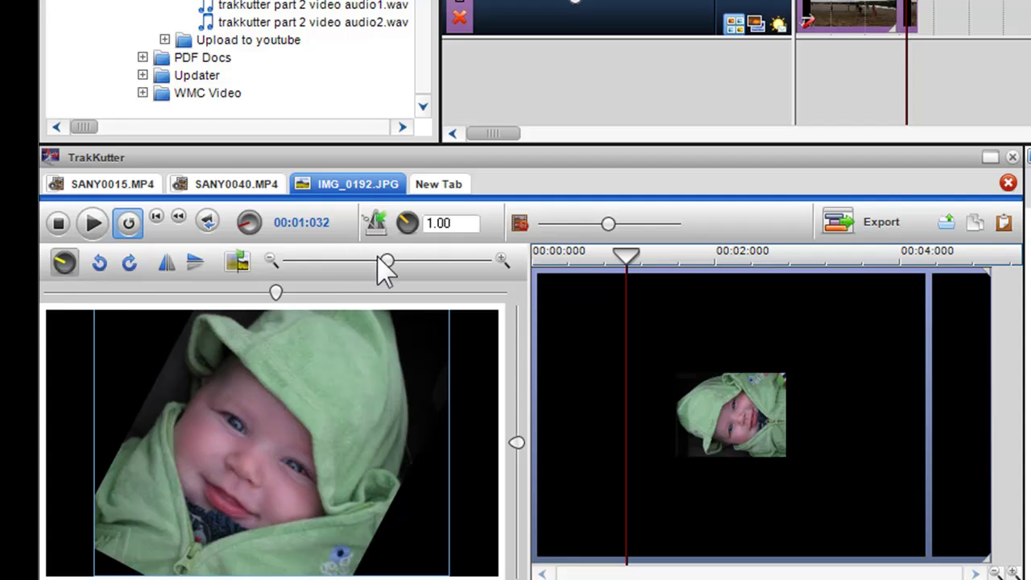
{"action": "left_click_drag", "start_coordinate": [385, 268], "coordinate": [323, 262]}
{"action": "left_click_drag", "start_coordinate": [517, 444], "coordinate": [515, 480]}
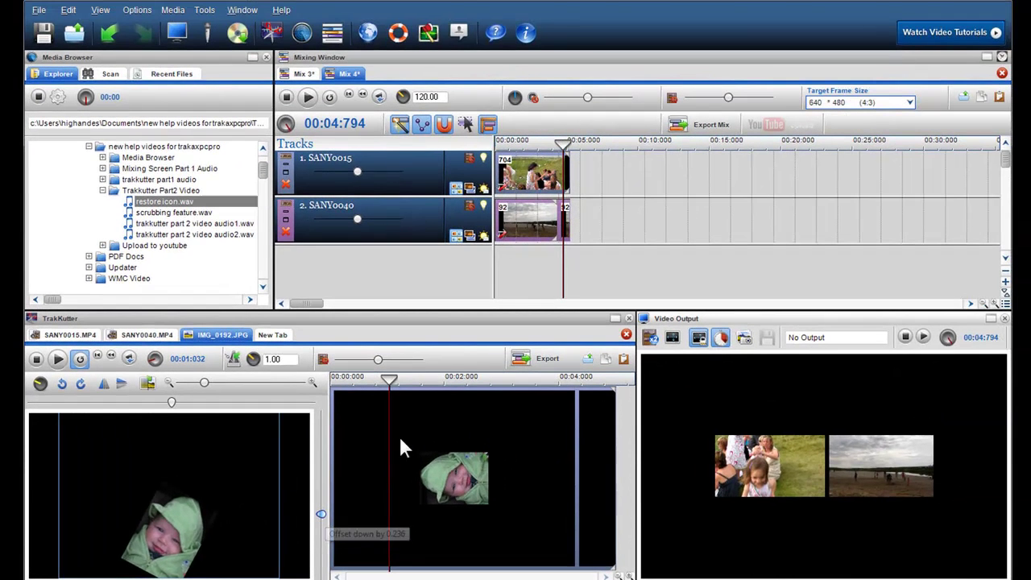
Step: Select a range of the IMG_0192 photo clip and paste it as a third mix track
{"action": "left_click_drag", "start_coordinate": [376, 443], "coordinate": [445, 484]}
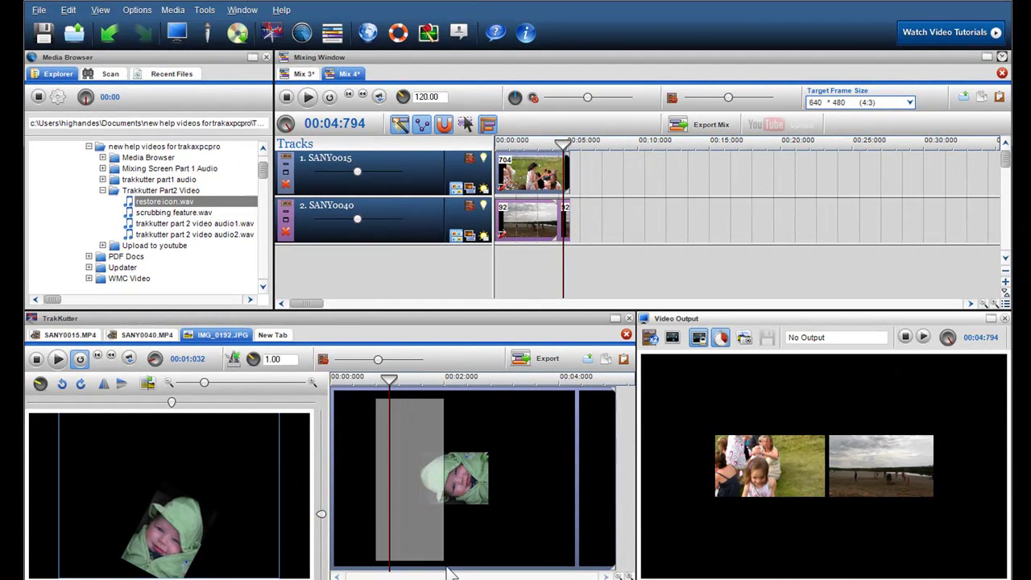
{"action": "right_click", "coordinate": [435, 482]}
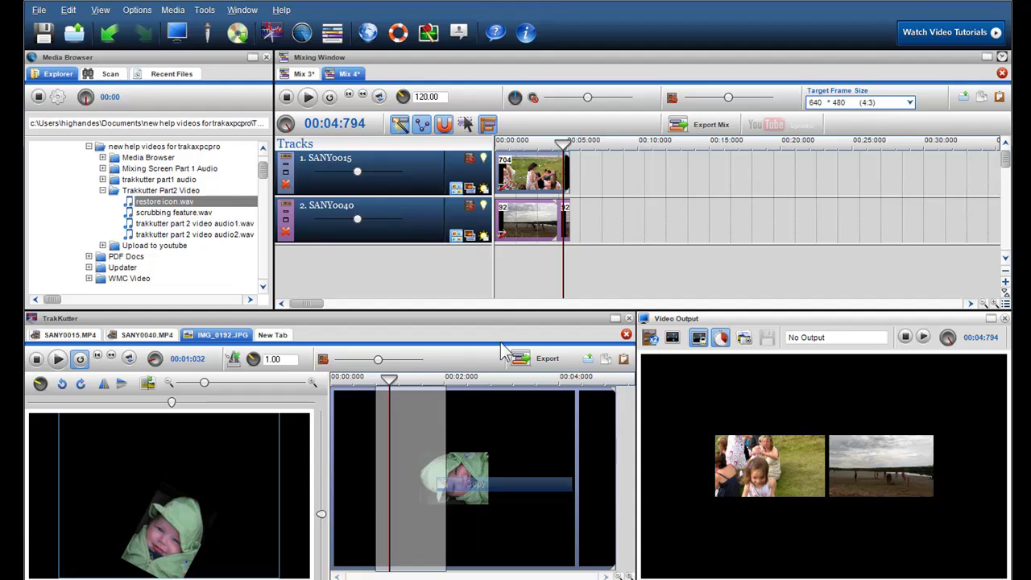
{"action": "right_click", "coordinate": [500, 256]}
{"action": "left_click", "coordinate": [542, 299]}
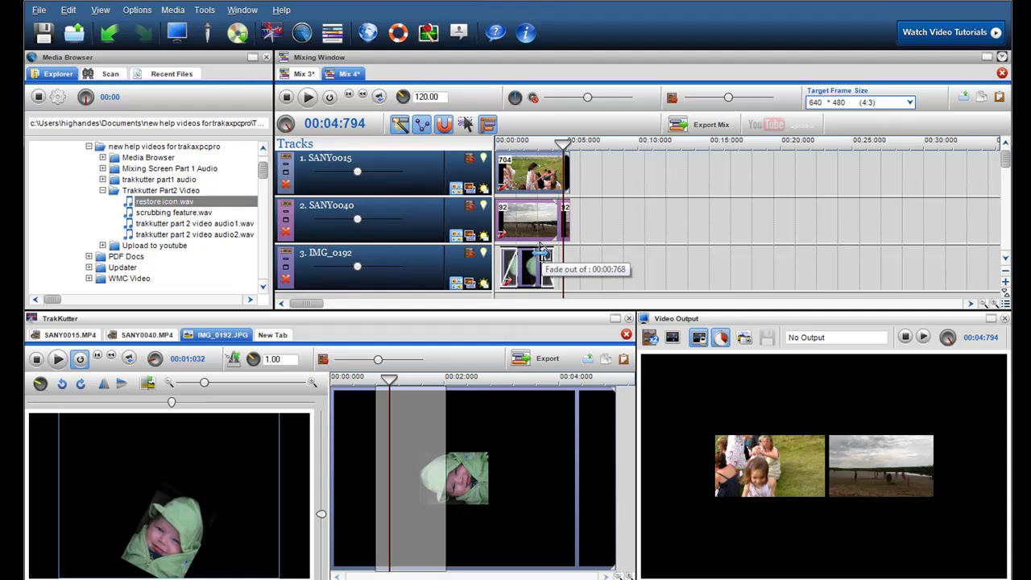
Step: Play the mix from 00:02:016 on the baby photo track
{"action": "left_click", "coordinate": [527, 263]}
{"action": "left_click", "coordinate": [528, 262]}
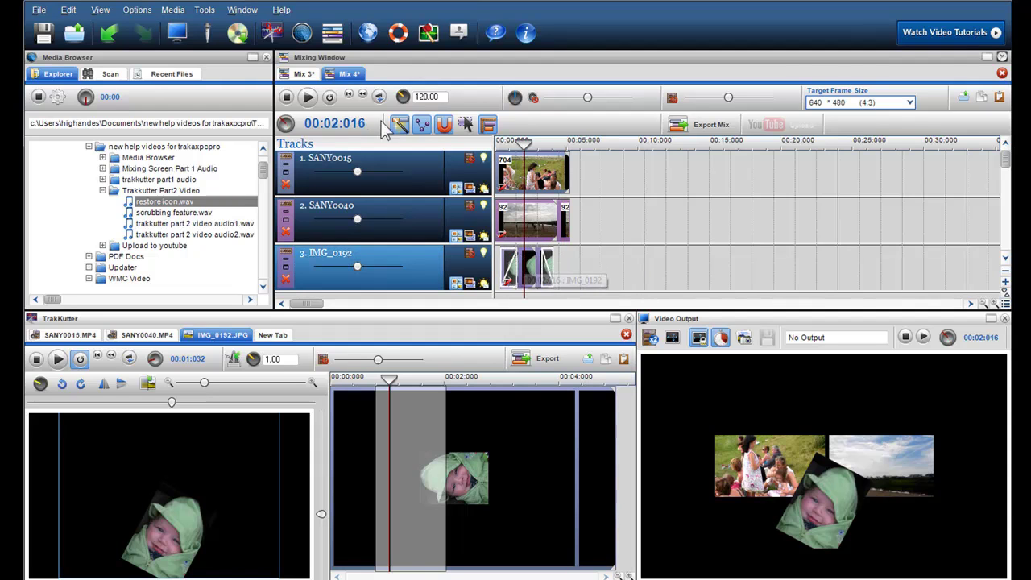
{"action": "left_click", "coordinate": [307, 97]}
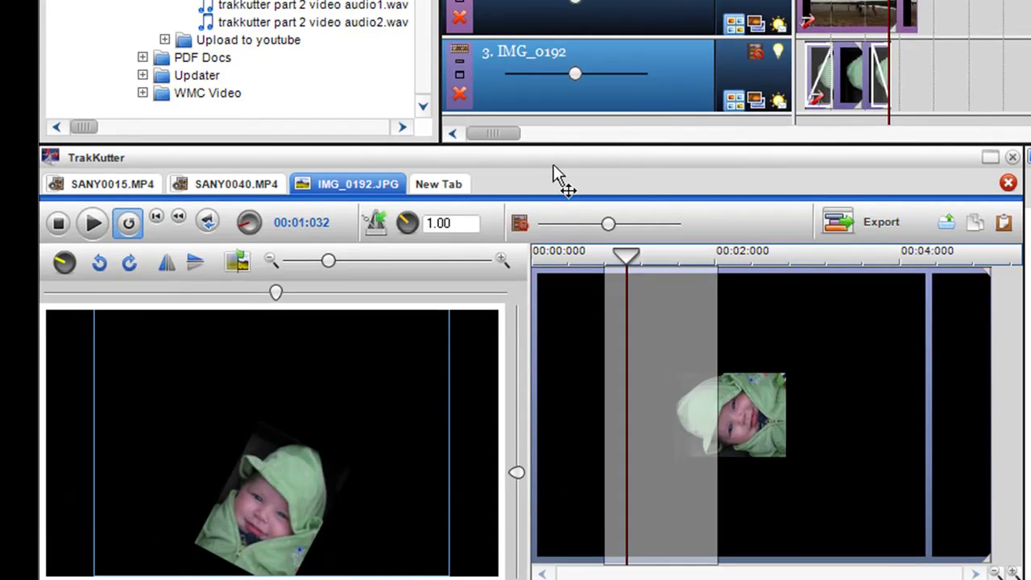
Step: Play SANY0015.MP4 at a slower 45.76 rate, then restore its original 92.76 tempo
{"action": "left_click", "coordinate": [113, 187]}
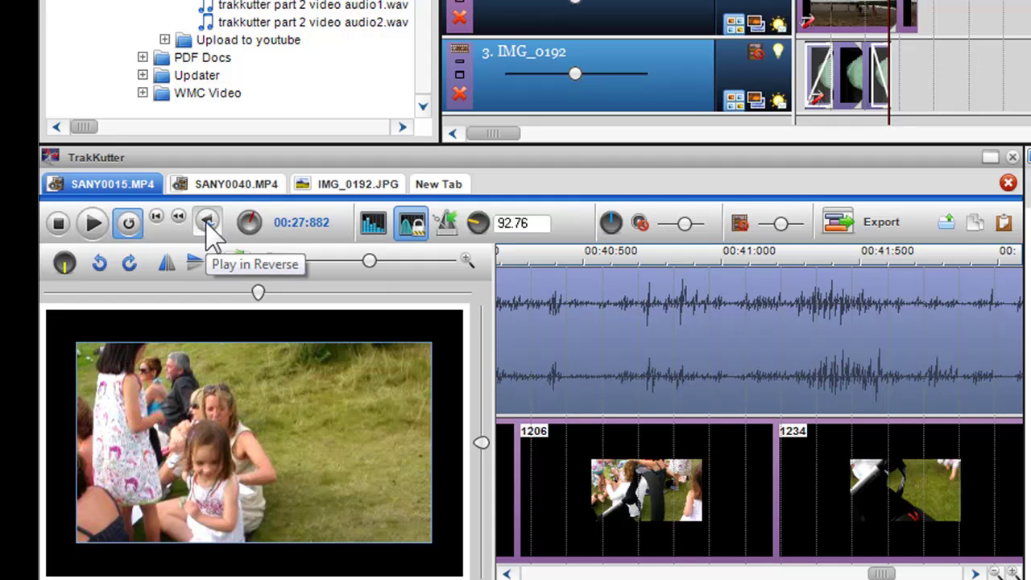
{"action": "left_click", "coordinate": [209, 225]}
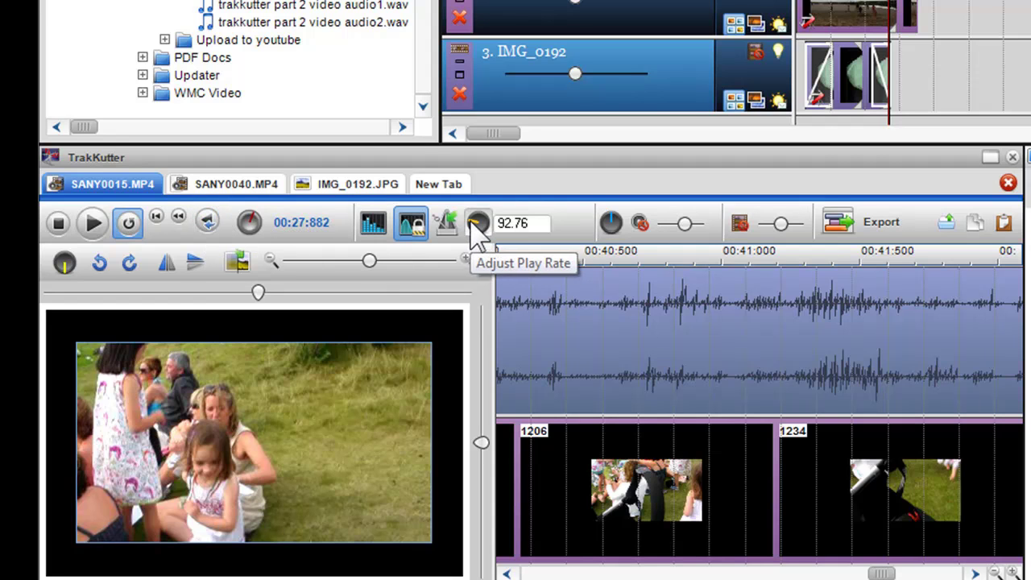
{"action": "left_click_drag", "start_coordinate": [478, 228], "coordinate": [467, 283]}
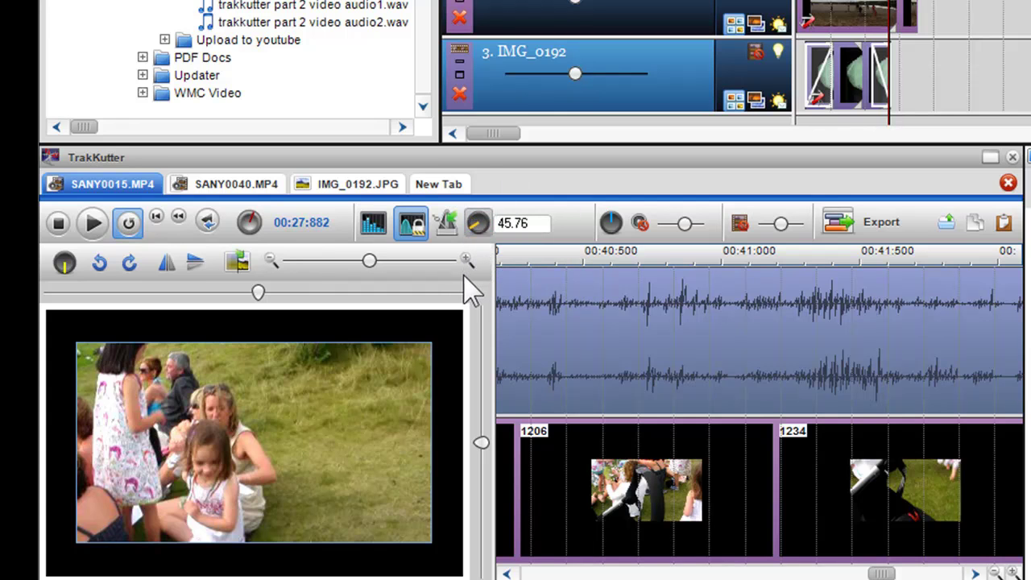
{"action": "left_click", "coordinate": [95, 225]}
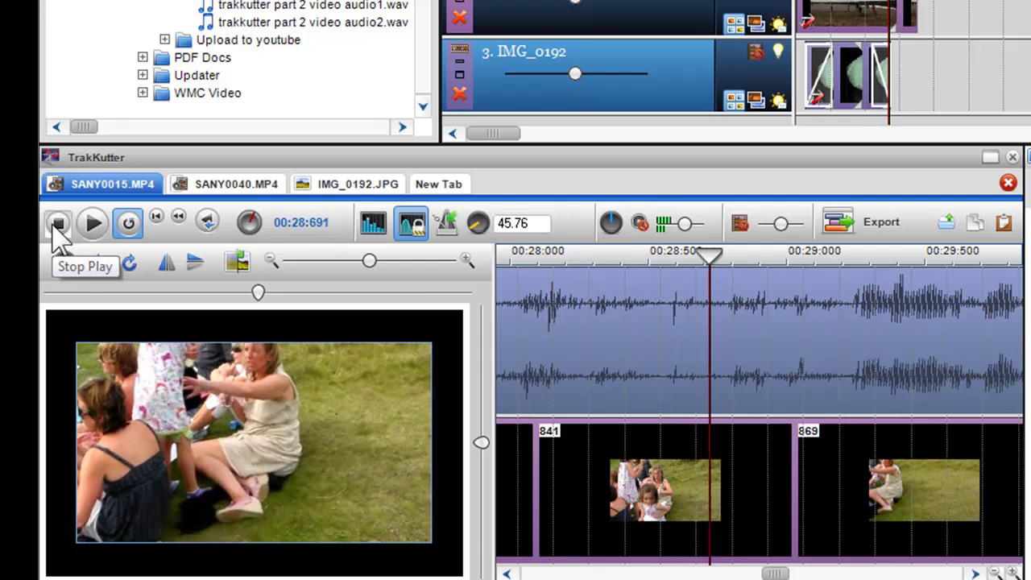
{"action": "left_click", "coordinate": [56, 228]}
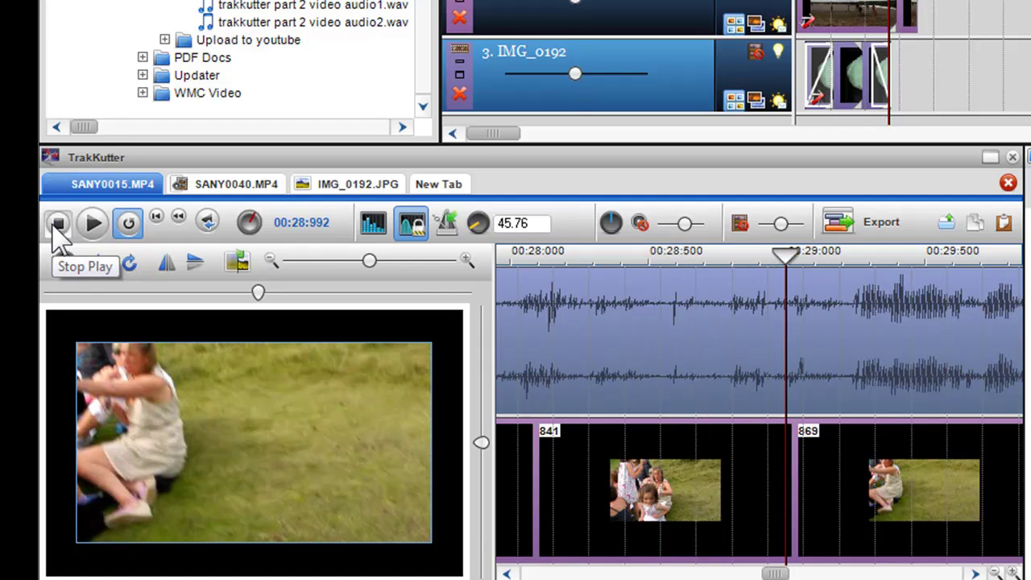
{"action": "left_click", "coordinate": [448, 226]}
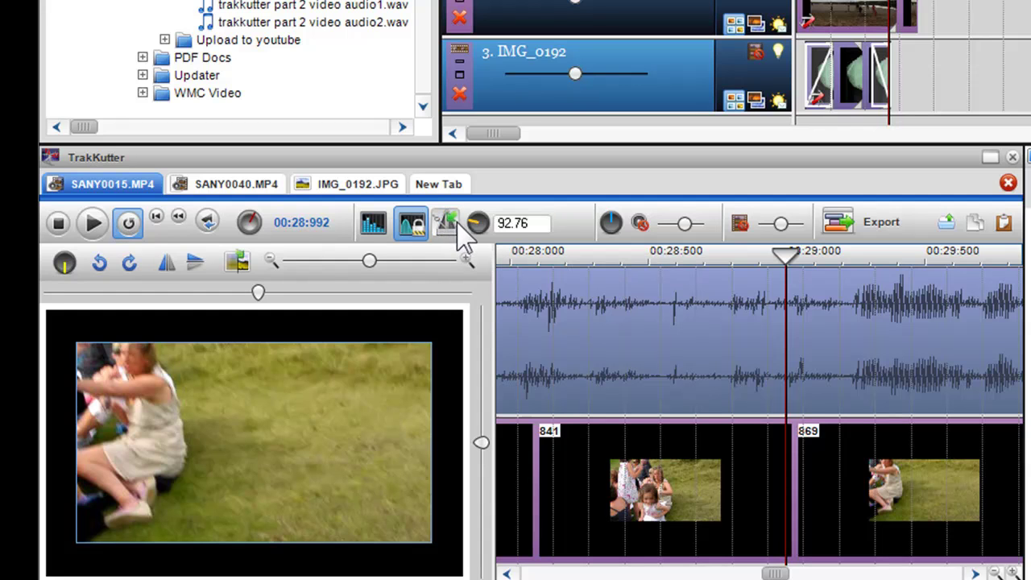
Step: Inspect the SANY0015 waveform around 25–48 seconds, then raise the clip's volume to 146%
{"action": "scroll", "coordinate": [775, 403], "scroll_direction": "up", "scroll_amount": 3}
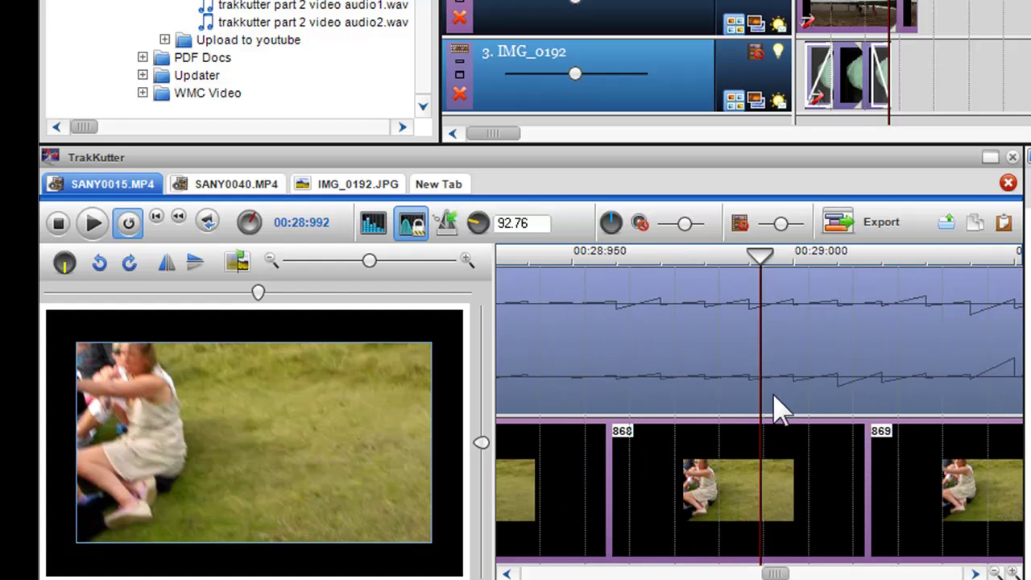
{"action": "scroll", "coordinate": [762, 387], "scroll_direction": "down", "scroll_amount": 5}
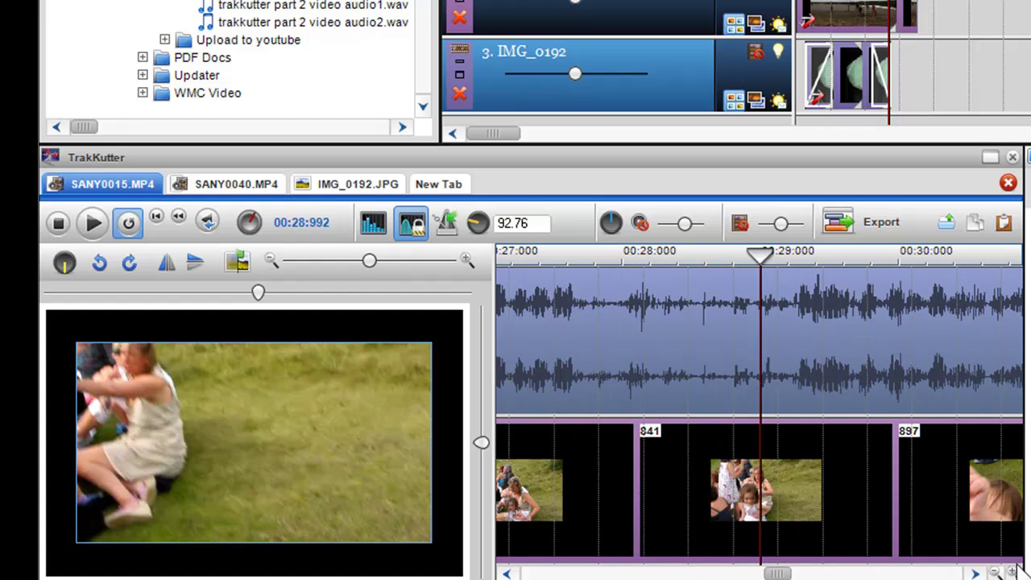
{"action": "left_click", "coordinate": [1001, 572]}
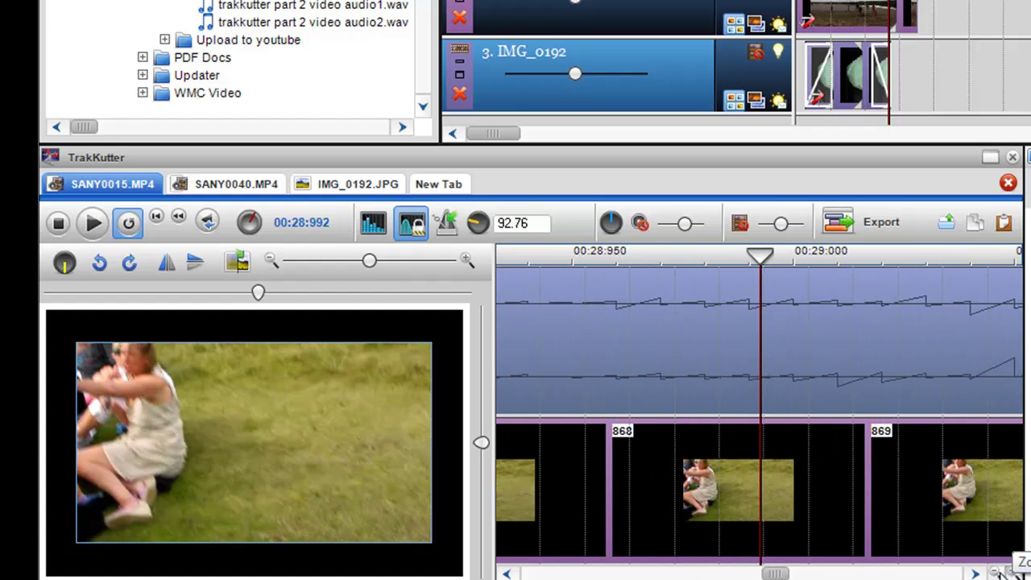
{"action": "left_click", "coordinate": [998, 572]}
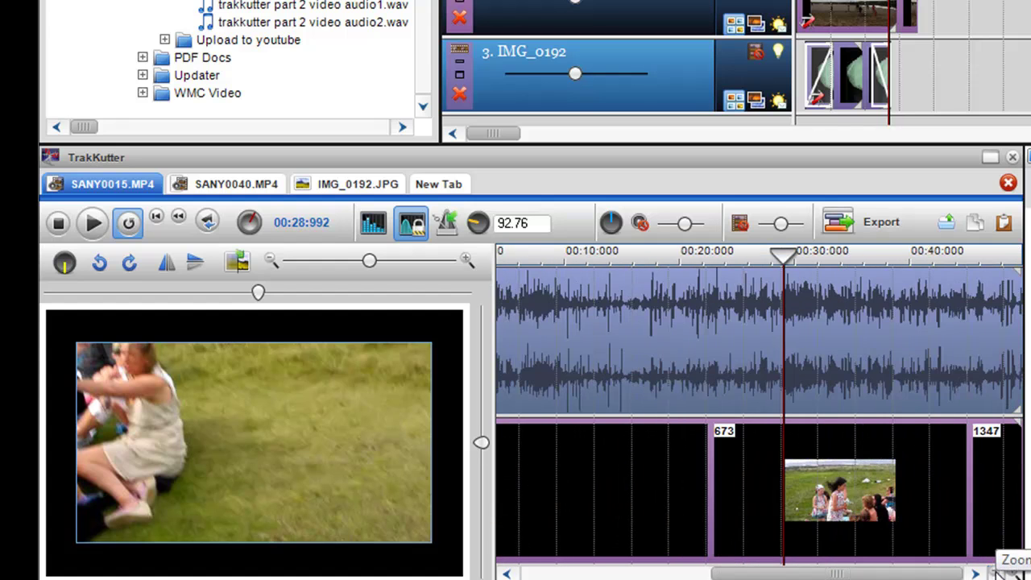
{"action": "left_click", "coordinate": [998, 572]}
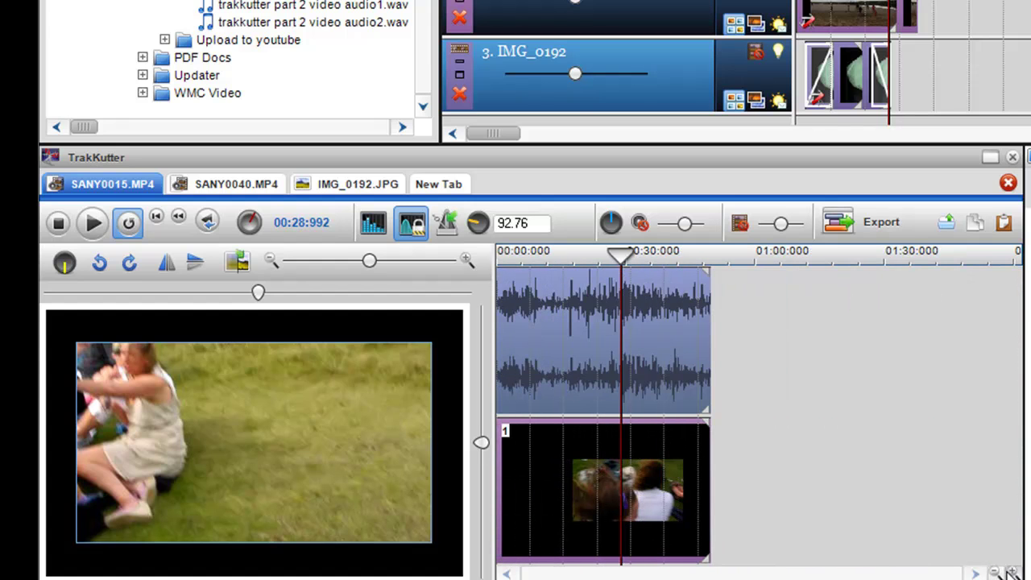
{"action": "left_click", "coordinate": [1009, 570]}
{"action": "left_click", "coordinate": [1009, 571]}
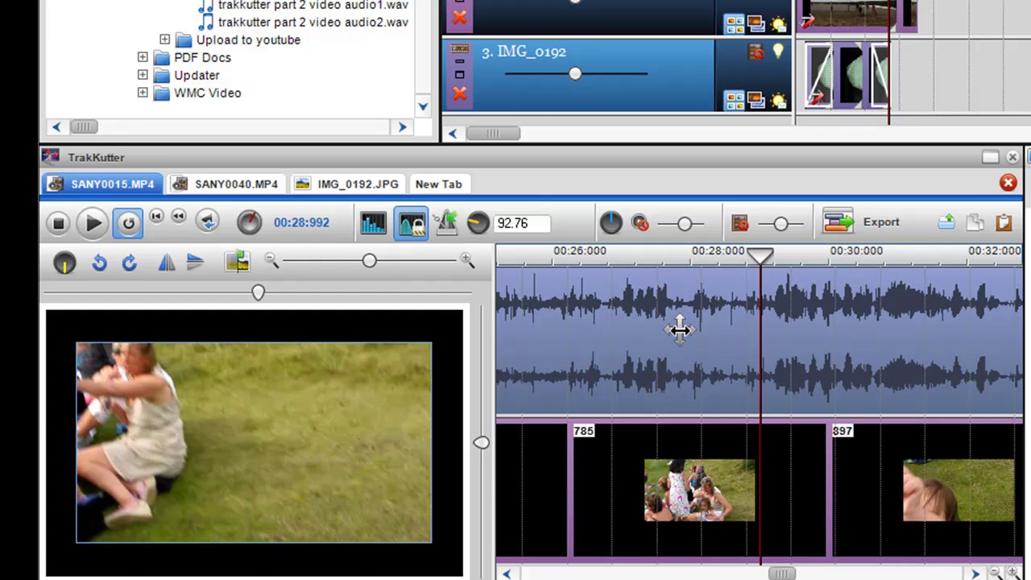
{"action": "left_click_drag", "start_coordinate": [681, 328], "coordinate": [857, 333]}
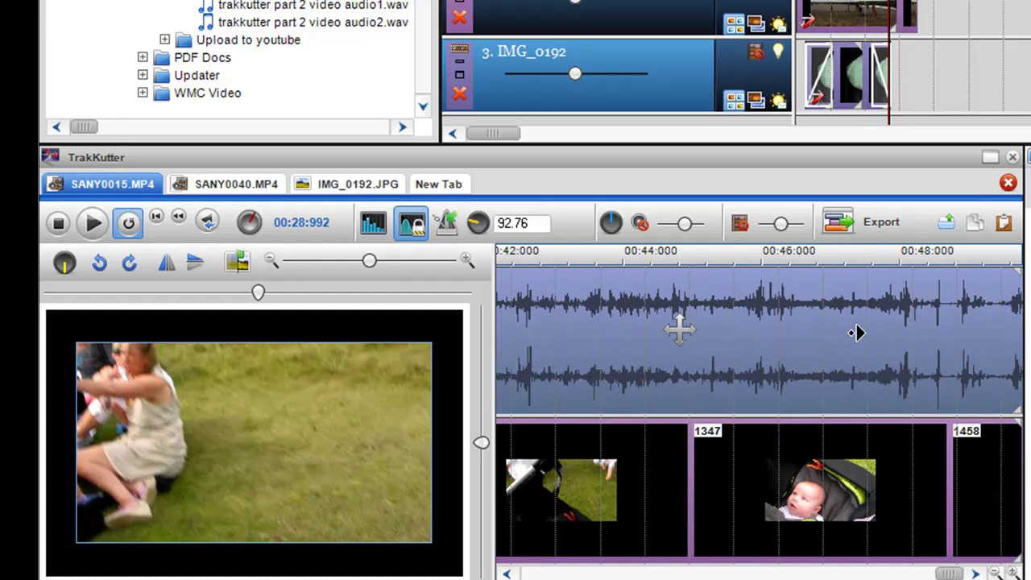
{"action": "left_click_drag", "start_coordinate": [671, 328], "coordinate": [709, 352]}
{"action": "mouse_move", "coordinate": [780, 572]}
{"action": "left_mouse_down"}
{"action": "mouse_move", "coordinate": [569, 570]}
{"action": "mouse_move", "coordinate": [785, 571]}
{"action": "left_mouse_up"}
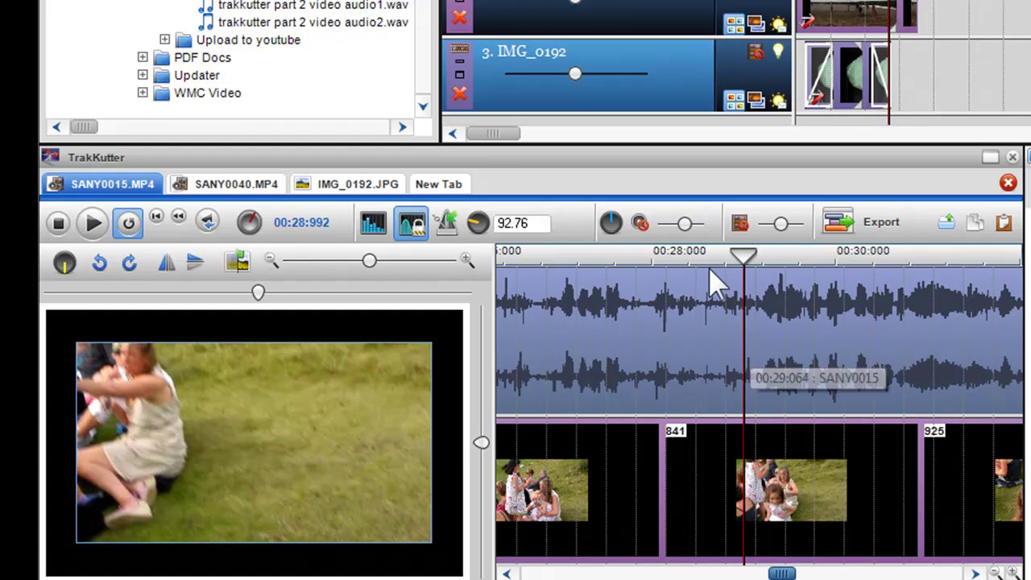
{"action": "mouse_move", "coordinate": [683, 233]}
{"action": "left_mouse_down"}
{"action": "mouse_move", "coordinate": [661, 232]}
{"action": "mouse_move", "coordinate": [688, 233]}
{"action": "left_mouse_up"}
Step: Set the SANY0015 clip's maximum volume to 300% and lower its video brightness to 75%
{"action": "right_click", "coordinate": [689, 227]}
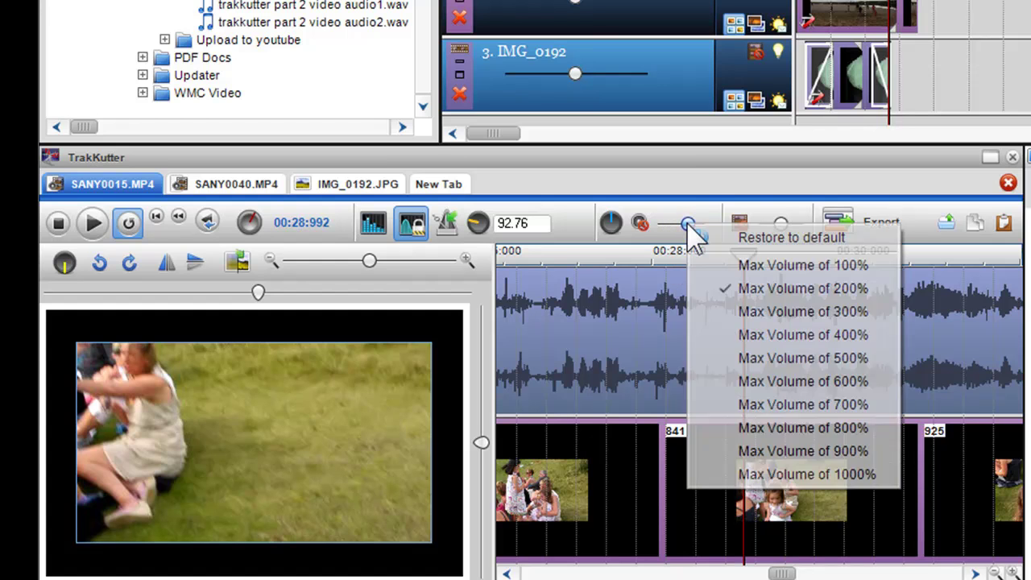
{"action": "left_click", "coordinate": [775, 313]}
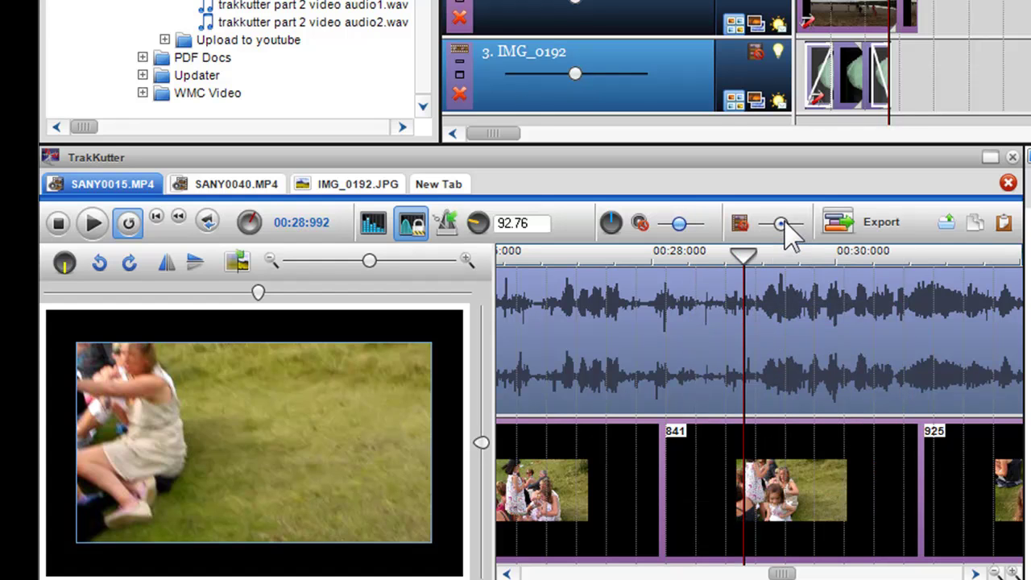
{"action": "mouse_move", "coordinate": [780, 224]}
{"action": "left_mouse_down"}
{"action": "mouse_move", "coordinate": [761, 227]}
{"action": "mouse_move", "coordinate": [792, 227]}
{"action": "mouse_move", "coordinate": [776, 226]}
{"action": "left_mouse_up"}
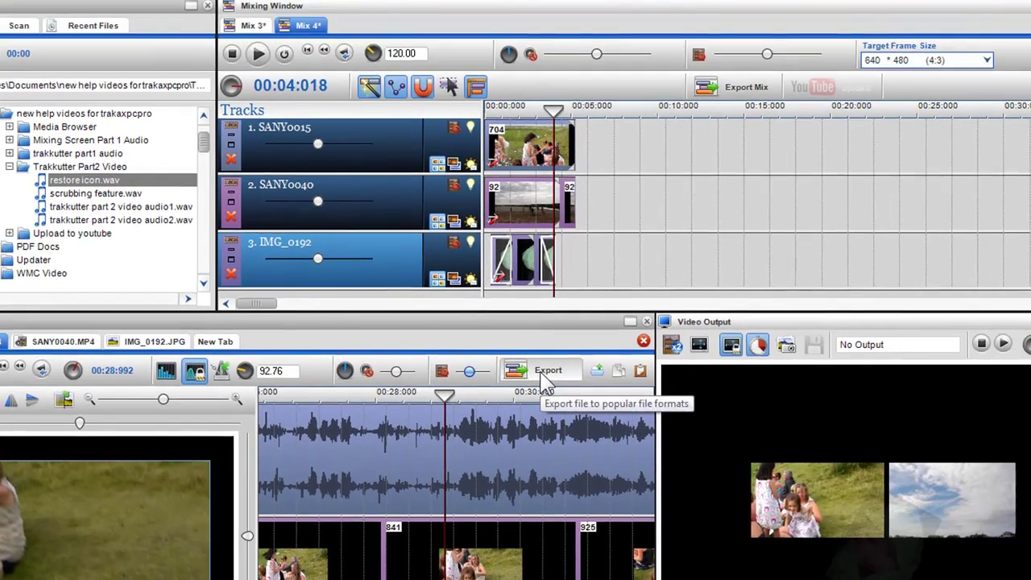
Step: Export the clip as 'ruby titles3', keeping MPEG-4 (*.mp4), and review the frame size options
{"action": "left_click", "coordinate": [782, 270]}
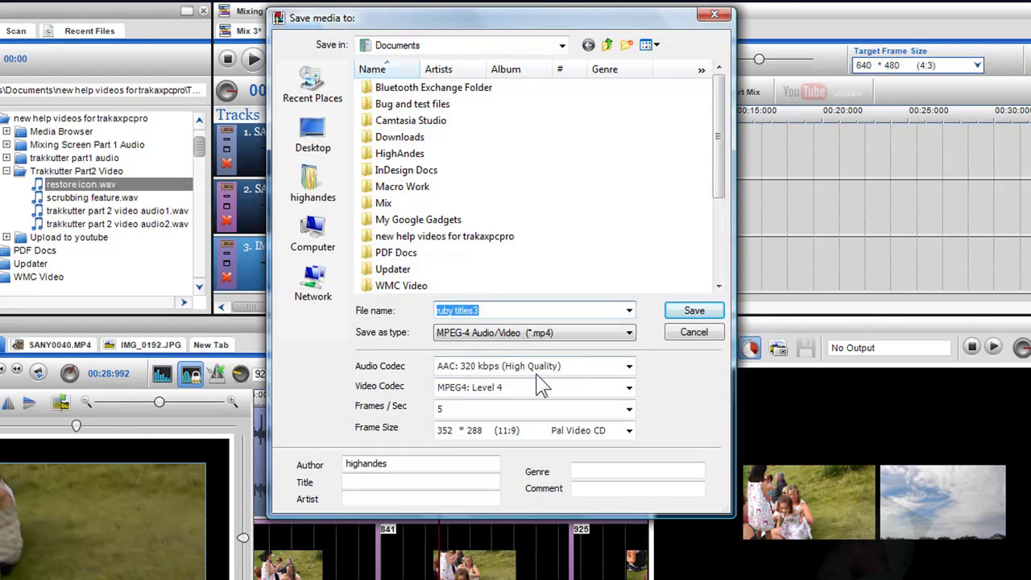
{"action": "left_click", "coordinate": [594, 336]}
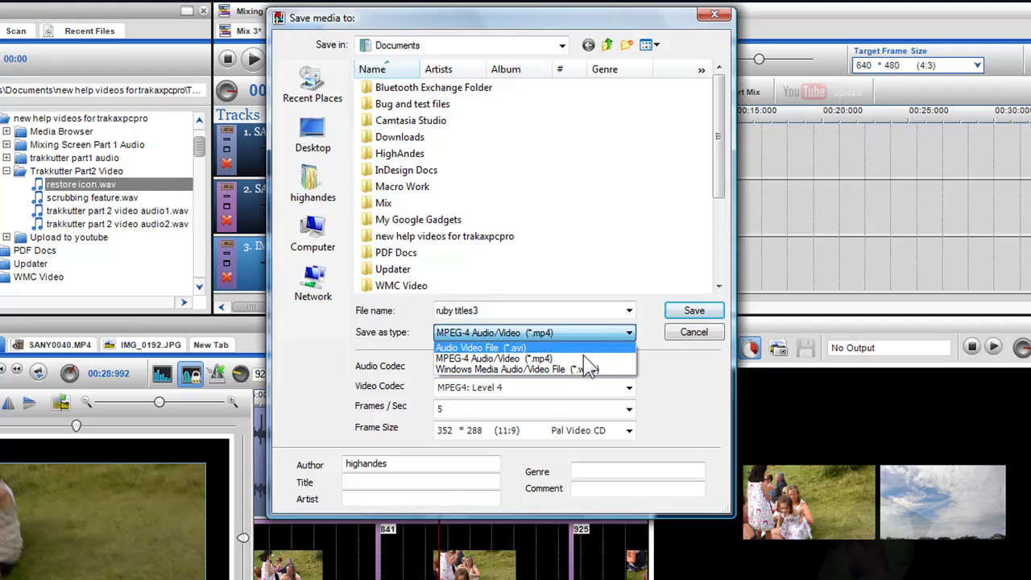
{"action": "left_click", "coordinate": [582, 359]}
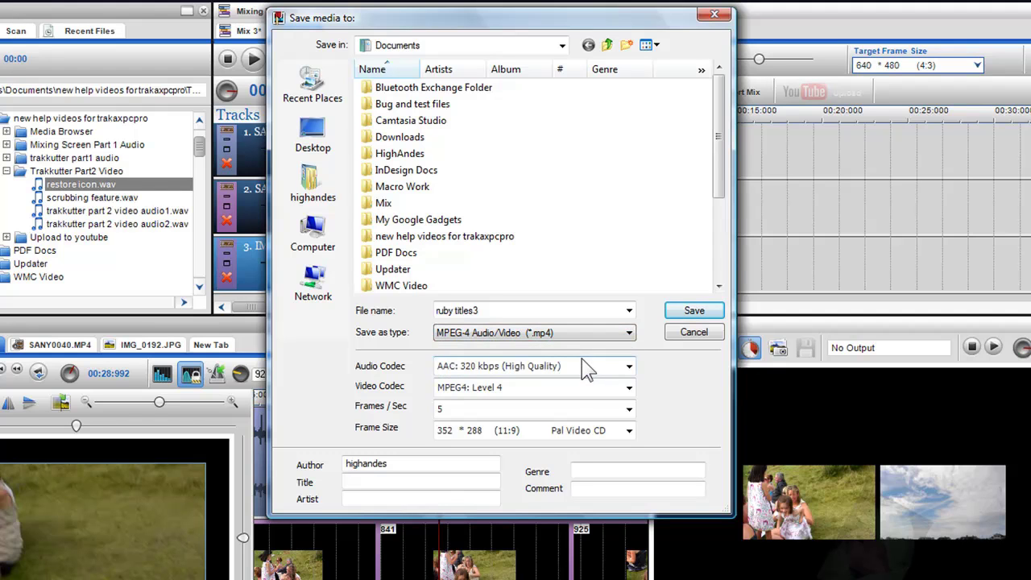
{"action": "left_click", "coordinate": [628, 430]}
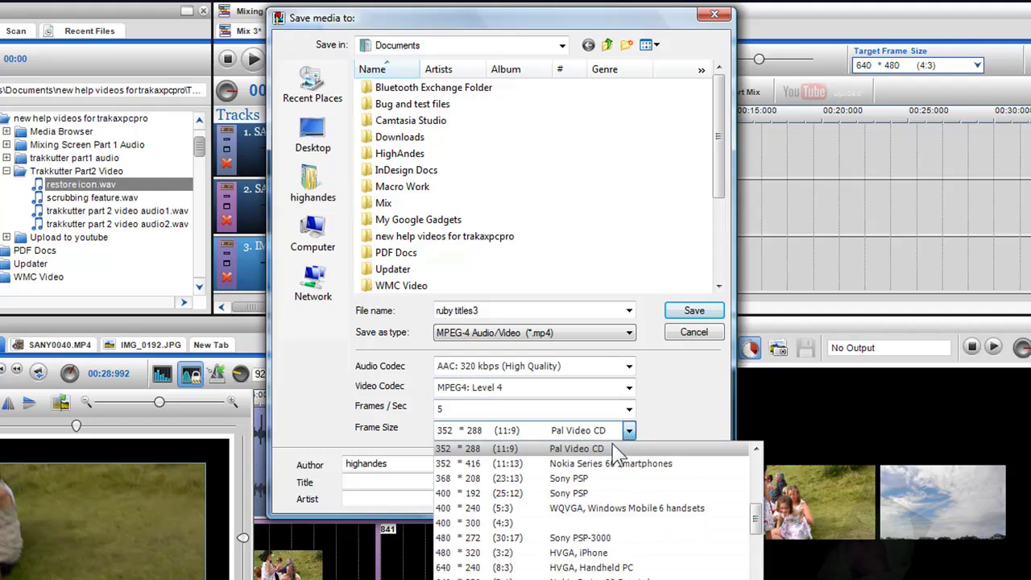
{"action": "scroll", "coordinate": [597, 483], "scroll_direction": "down", "scroll_amount": 2}
{"action": "scroll", "coordinate": [592, 490], "scroll_direction": "up", "scroll_amount": 2}
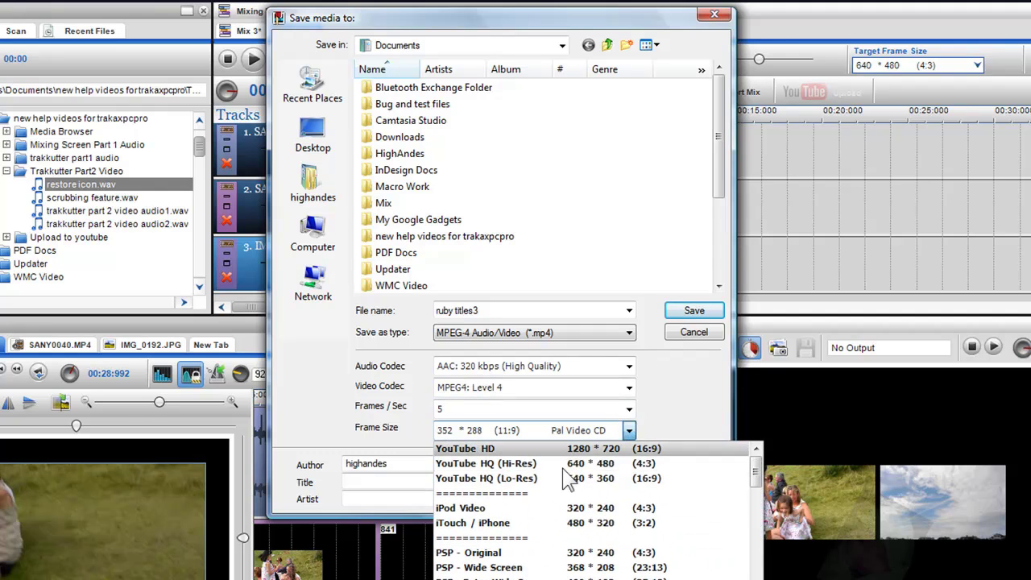